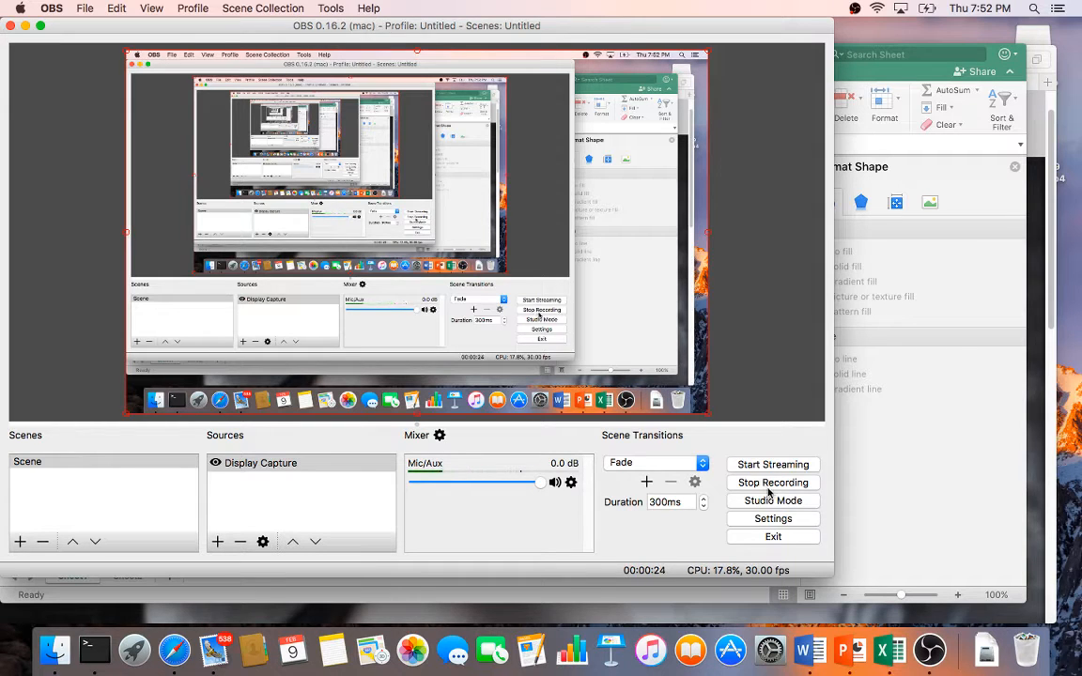
- Switch to the Excel workbook and examine the FR1, FR2, FN1 and FN2 data columns on Sheet1
{"action": "left_click", "coordinate": [888, 649]}
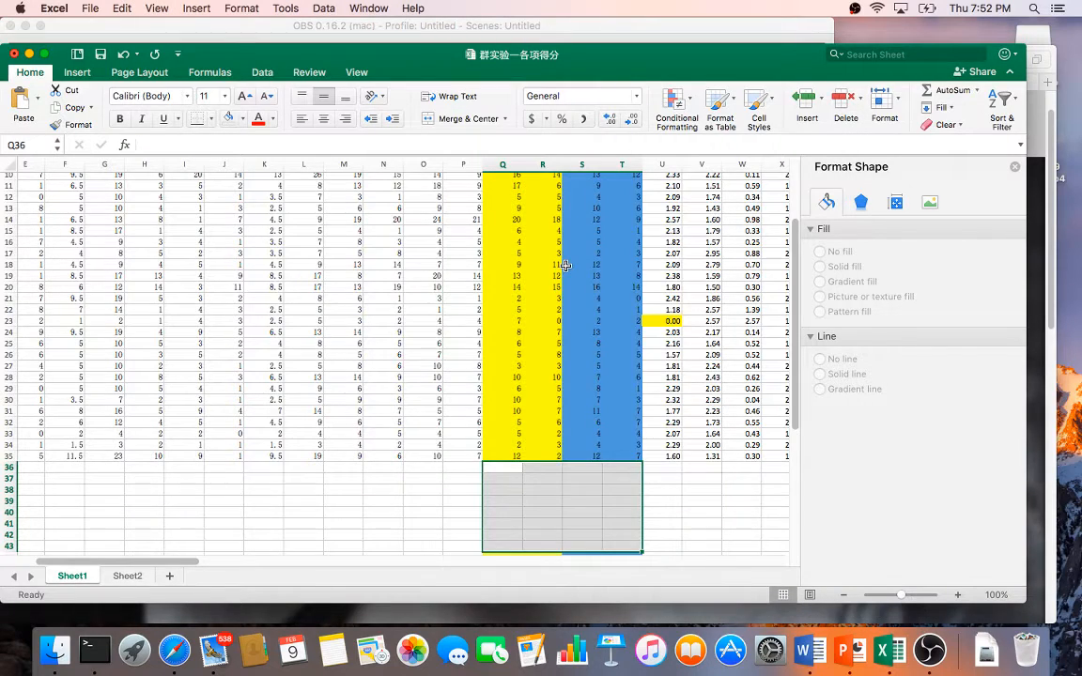
{"action": "scroll", "coordinate": [510, 240], "scroll_direction": "up", "scroll_amount": 3}
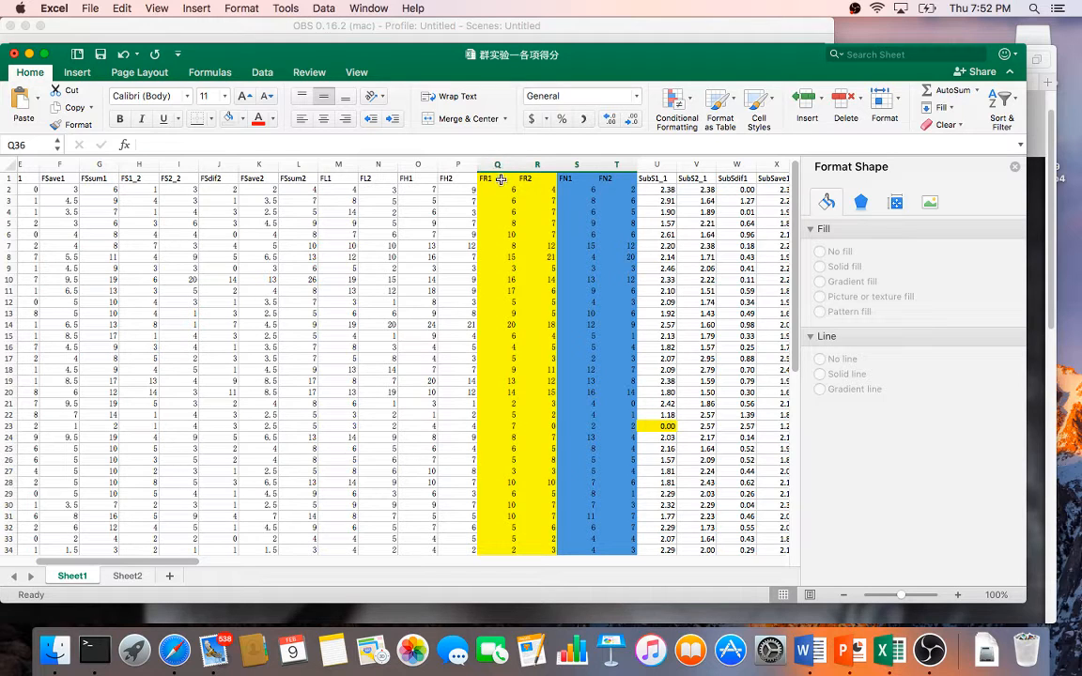
{"action": "left_click", "coordinate": [504, 167]}
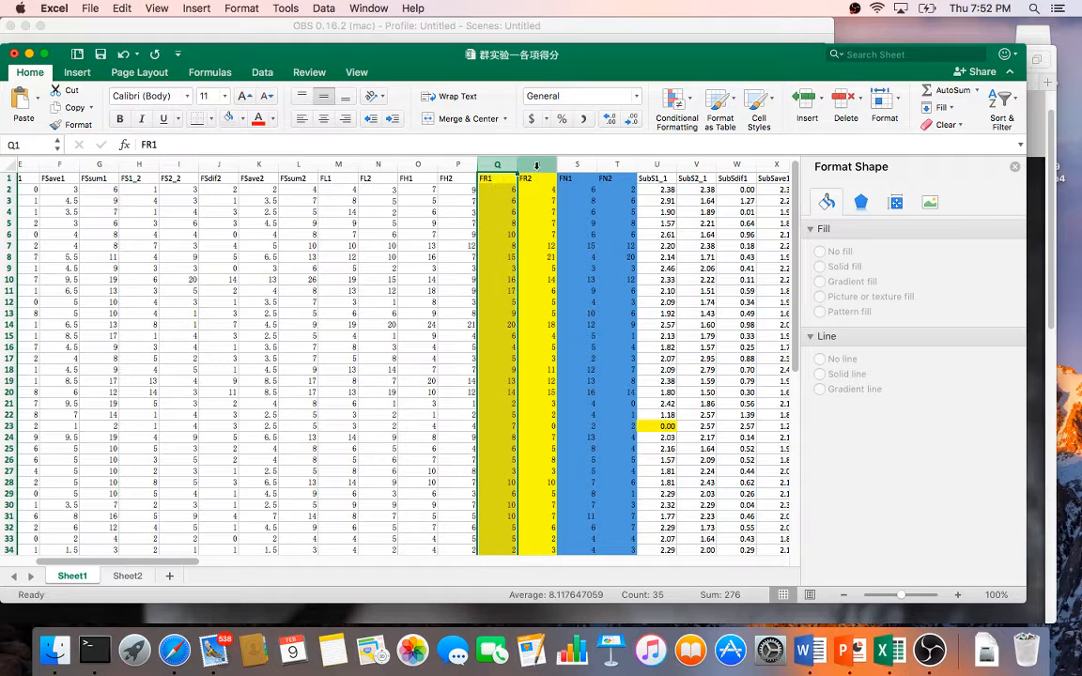
{"action": "left_click", "coordinate": [536, 166]}
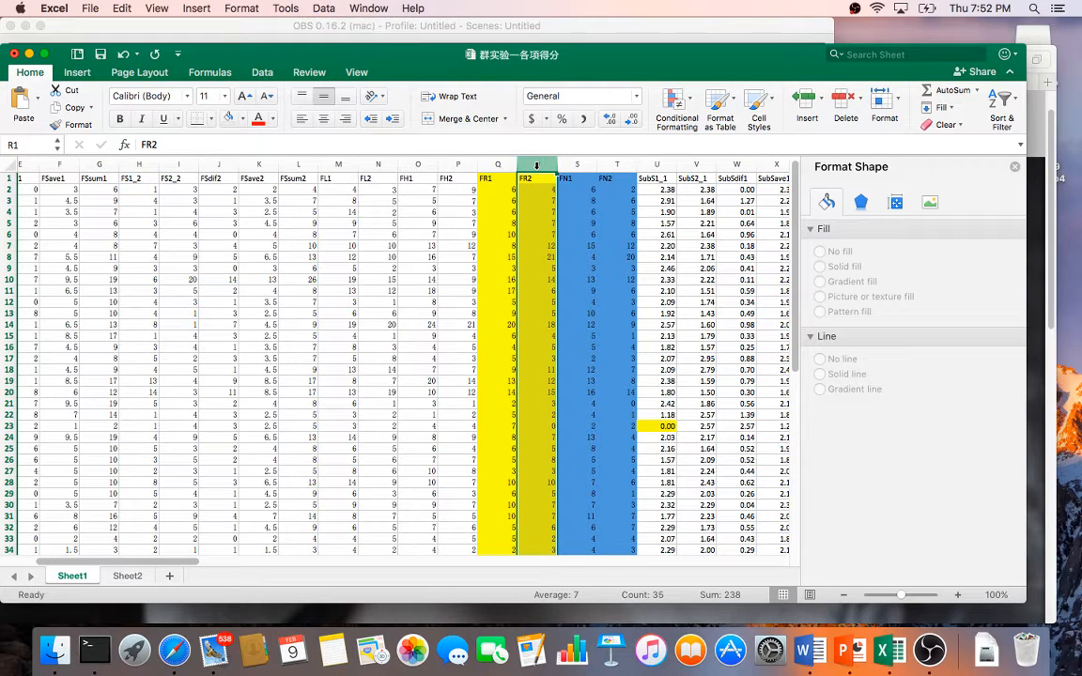
{"action": "left_click", "coordinate": [578, 165]}
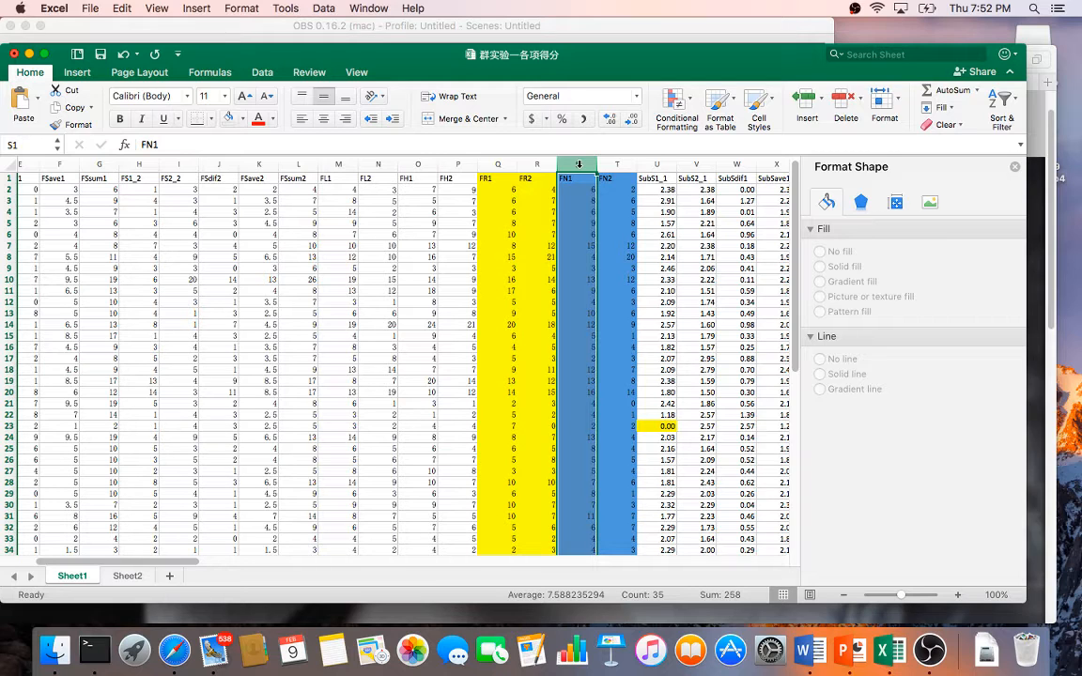
{"action": "left_click", "coordinate": [613, 165]}
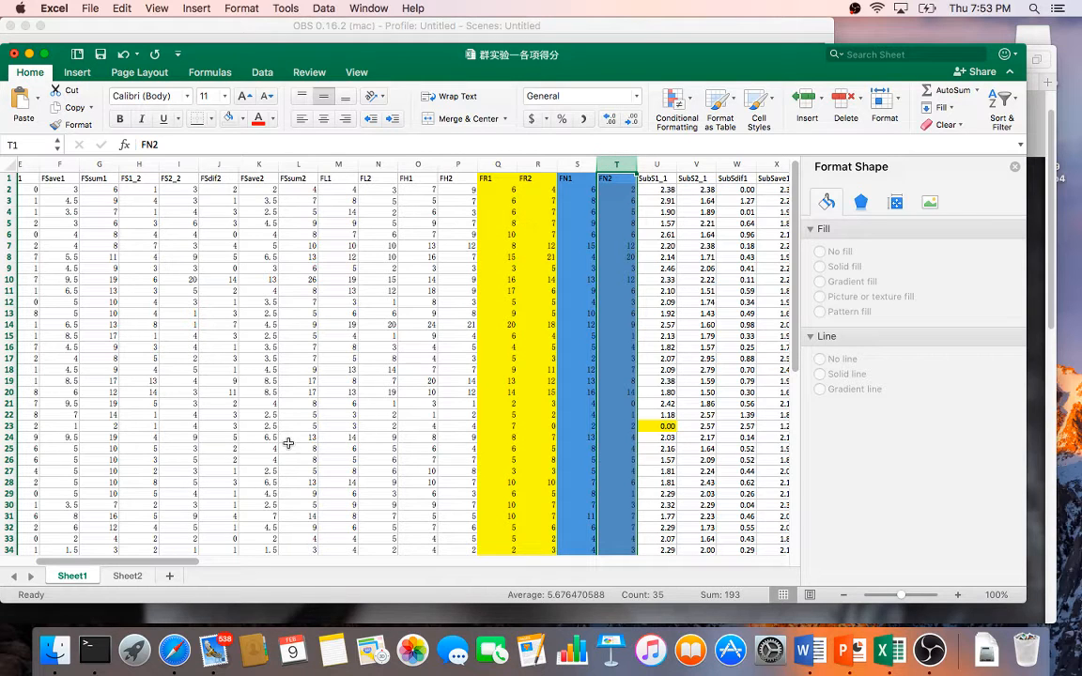
- Add a new blank worksheet to the workbook and select cell B4 in it
{"action": "left_click", "coordinate": [137, 574]}
{"action": "left_click", "coordinate": [162, 579]}
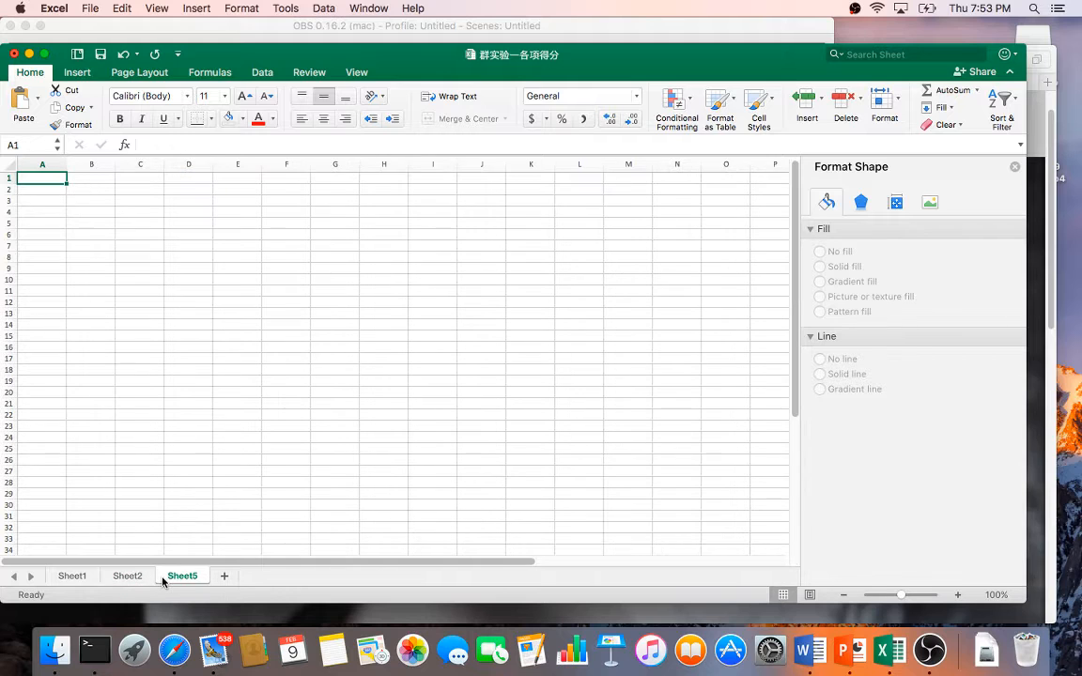
{"action": "left_click", "coordinate": [99, 210]}
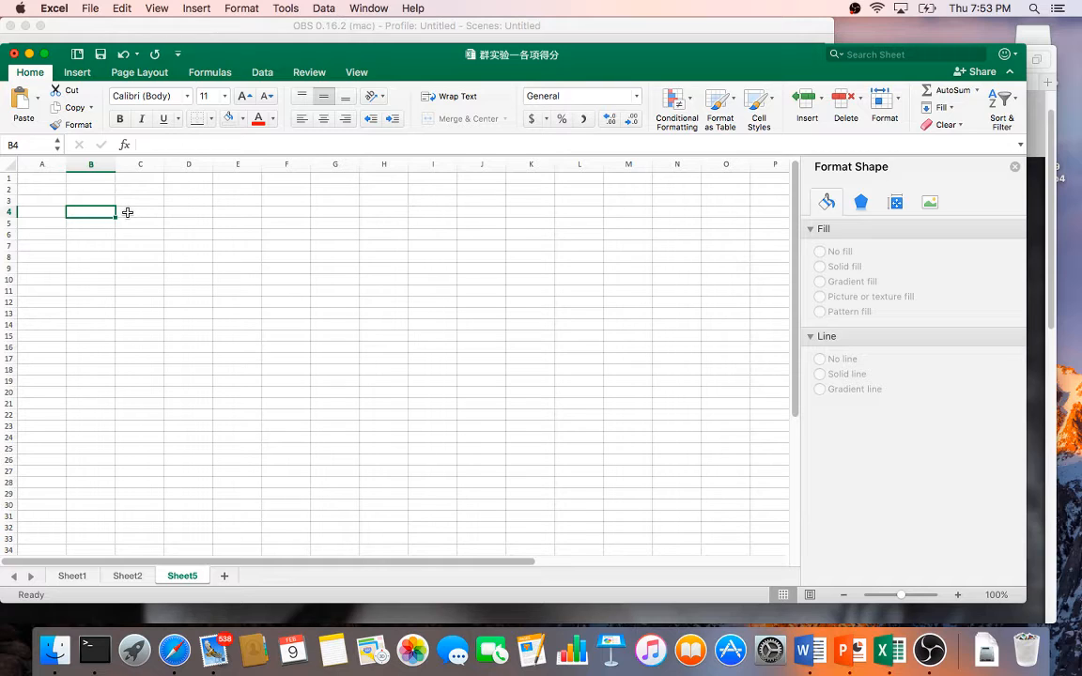
- Calculate the average of the FR1 column in cell Q36 of Sheet1 with =AVERAGE(Q2:Q35)
{"action": "left_click", "coordinate": [73, 576]}
{"action": "scroll", "coordinate": [374, 402], "scroll_direction": "down", "scroll_amount": 5}
{"action": "scroll", "coordinate": [375, 403], "scroll_direction": "right", "scroll_amount": 2}
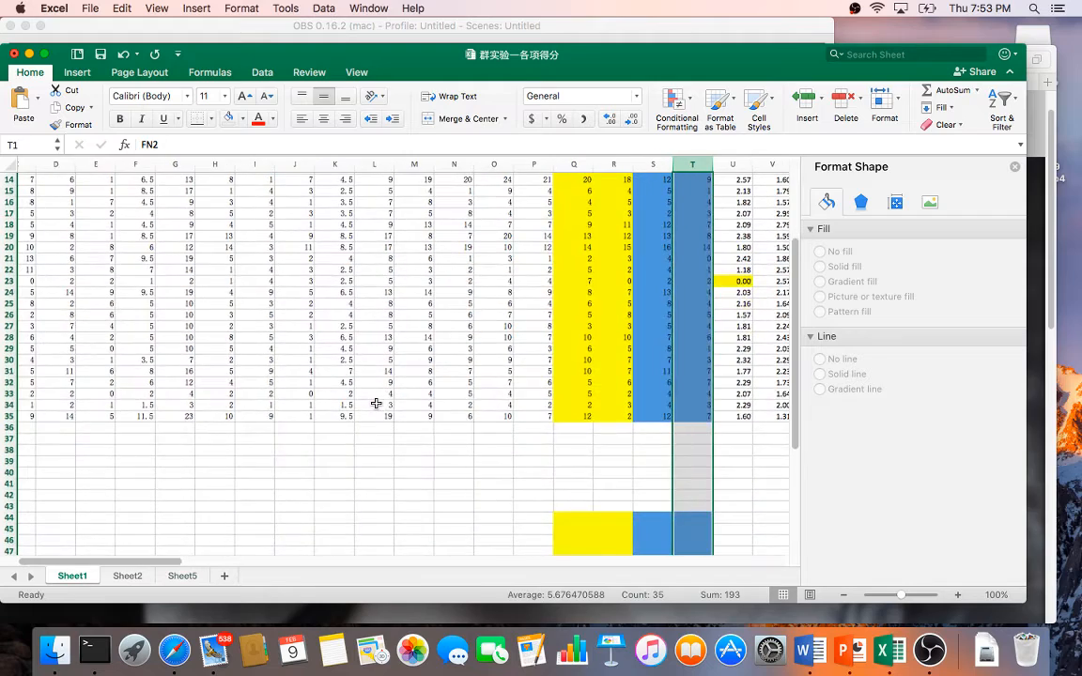
{"action": "scroll", "coordinate": [374, 403], "scroll_direction": "up", "scroll_amount": 1}
{"action": "scroll", "coordinate": [374, 402], "scroll_direction": "right", "scroll_amount": 1}
{"action": "left_click", "coordinate": [492, 451]}
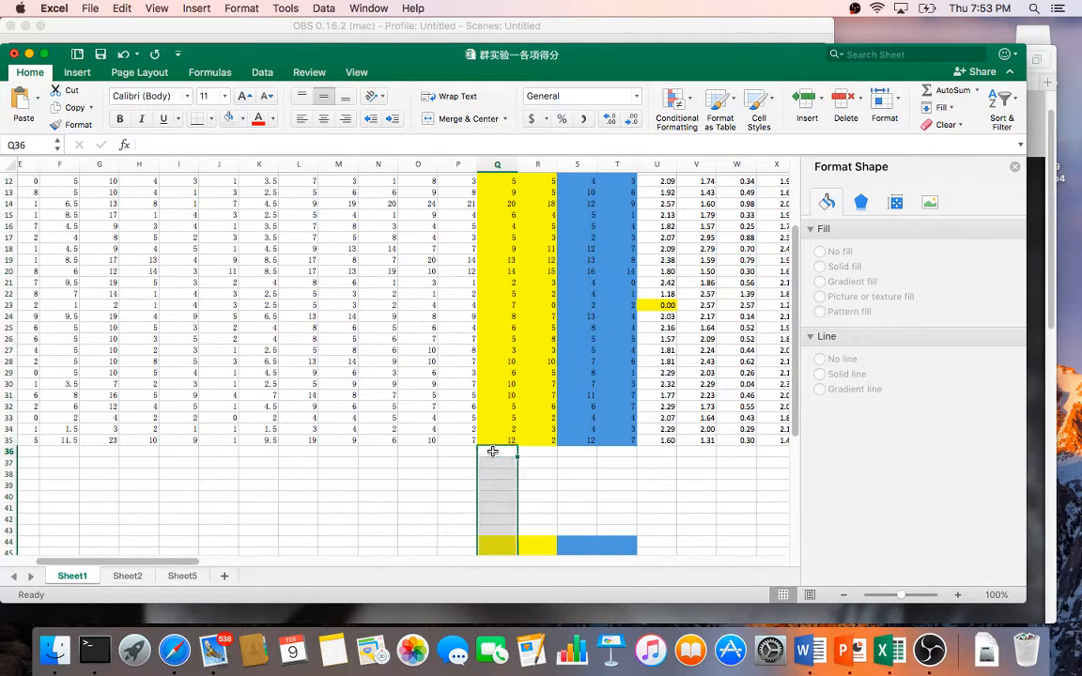
{"action": "type", "text": "=av"}
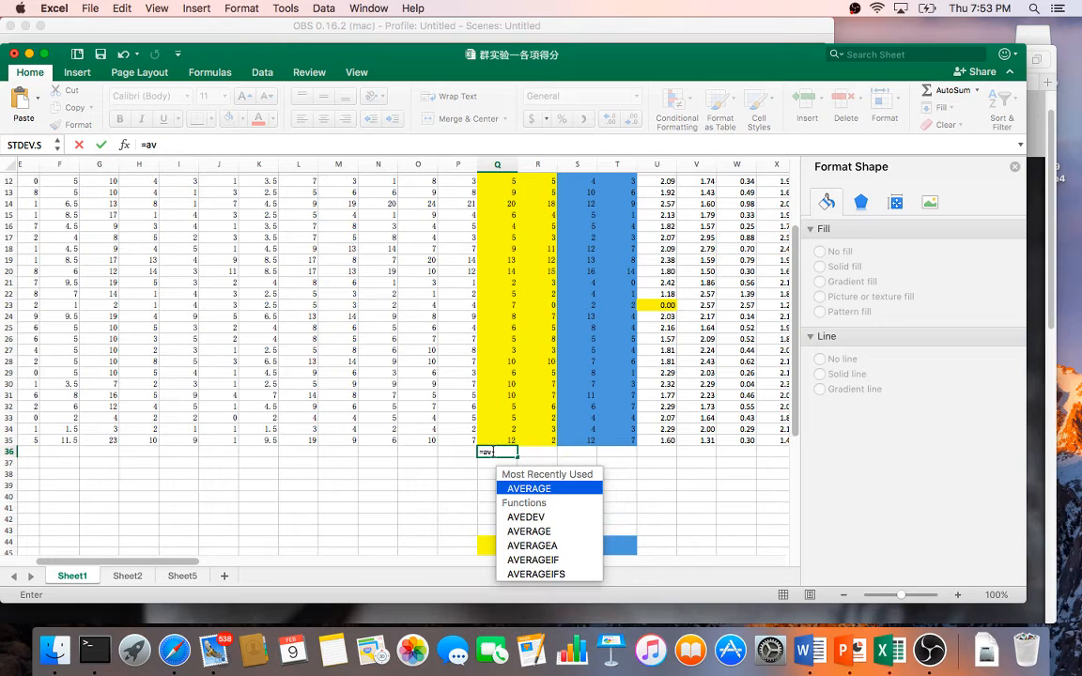
{"action": "double_click", "coordinate": [526, 489]}
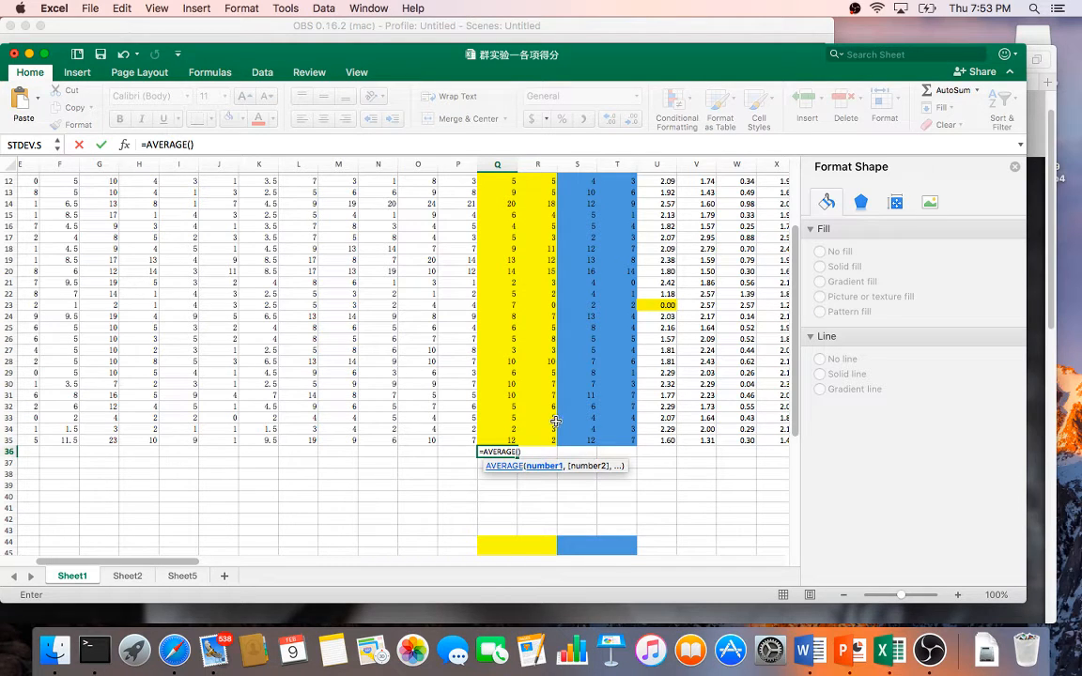
{"action": "left_click_drag", "start_coordinate": [495, 438], "coordinate": [493, 189]}
{"action": "key", "text": "Return"}
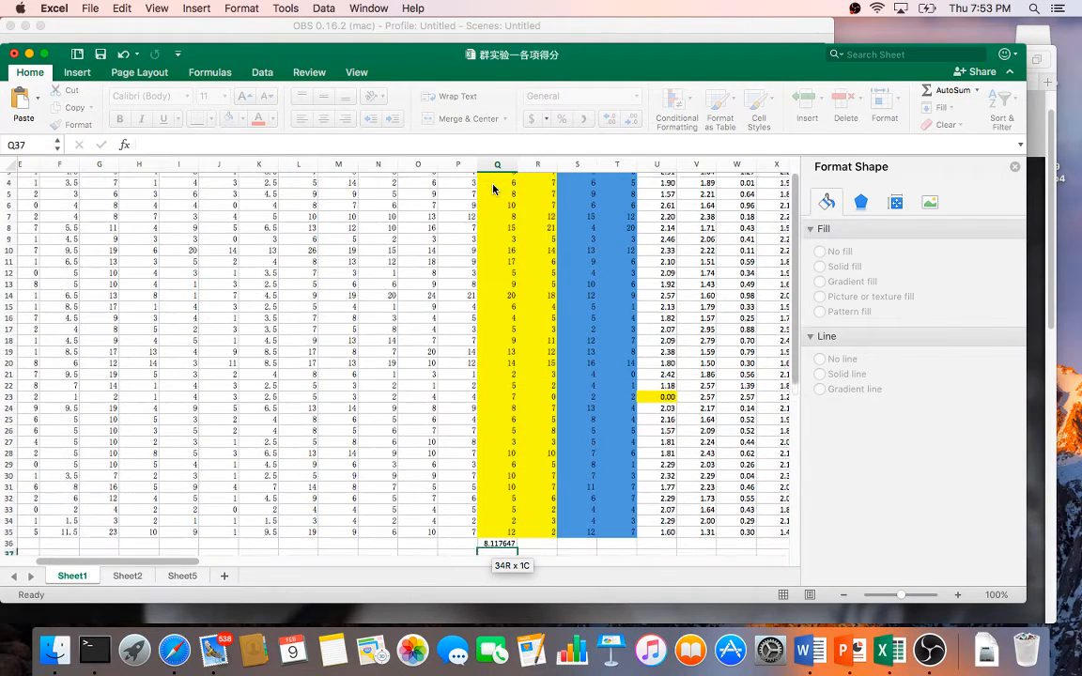
- Fill the average formula from Q36 across to T36 for the FR2, FN1 and FN2 columns
{"action": "left_click", "coordinate": [498, 539]}
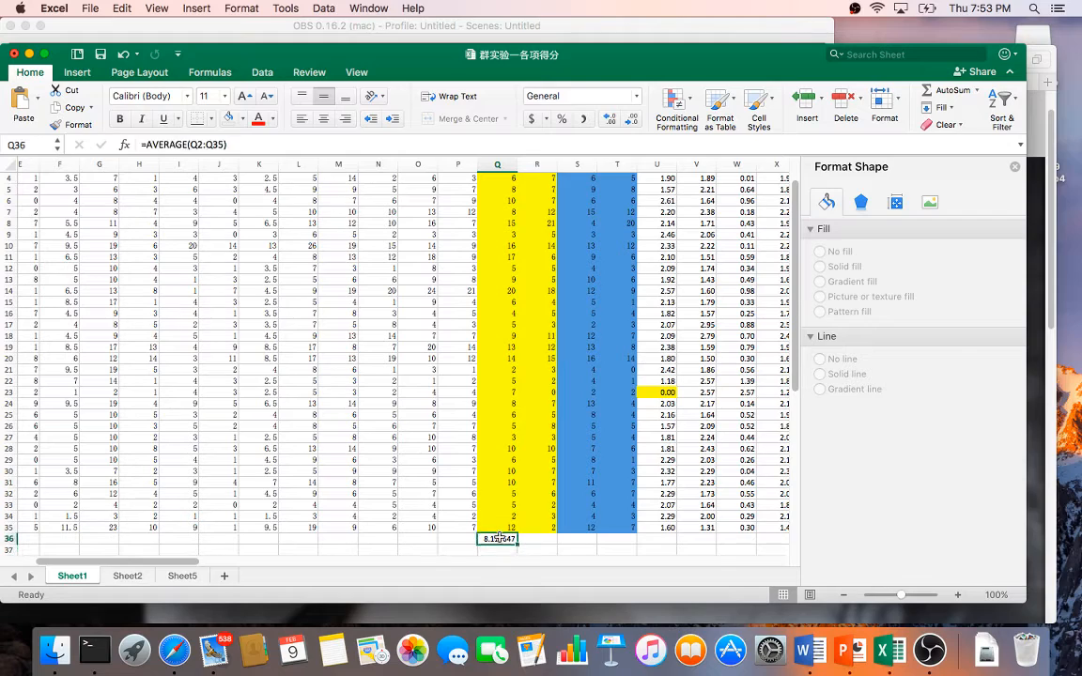
{"action": "left_click_drag", "start_coordinate": [515, 542], "coordinate": [622, 541]}
{"action": "scroll", "coordinate": [575, 451], "scroll_direction": "down", "scroll_amount": 1}
{"action": "scroll", "coordinate": [575, 451], "scroll_direction": "down", "scroll_amount": 3}
{"action": "scroll", "coordinate": [574, 451], "scroll_direction": "right", "scroll_amount": 1}
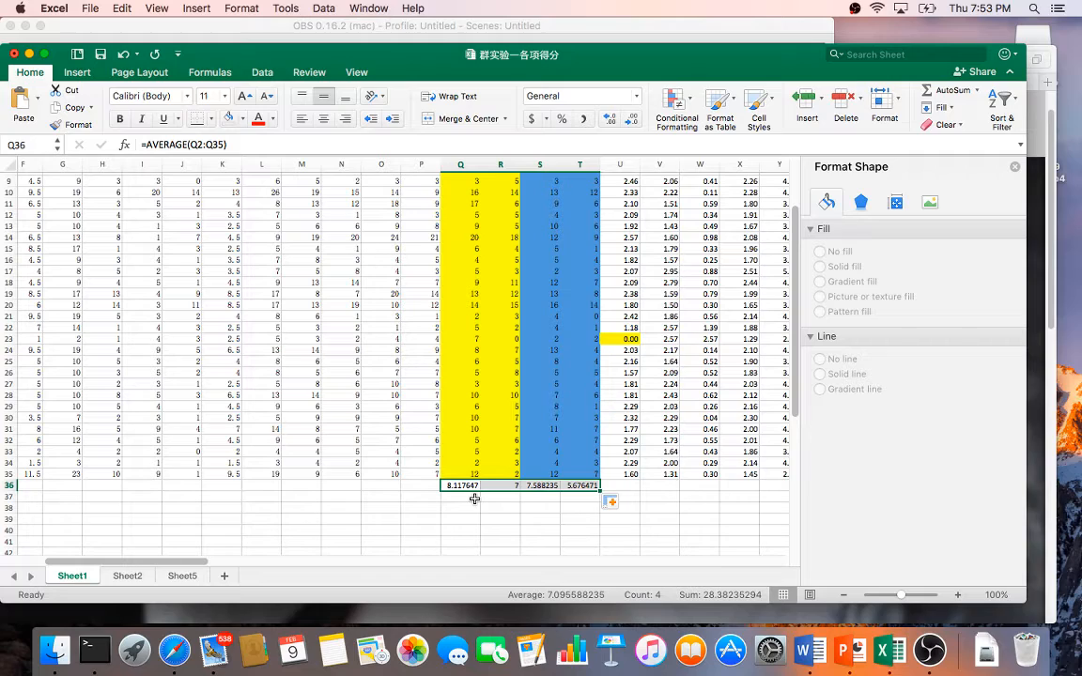
{"action": "scroll", "coordinate": [474, 499], "scroll_direction": "up", "scroll_amount": 5}
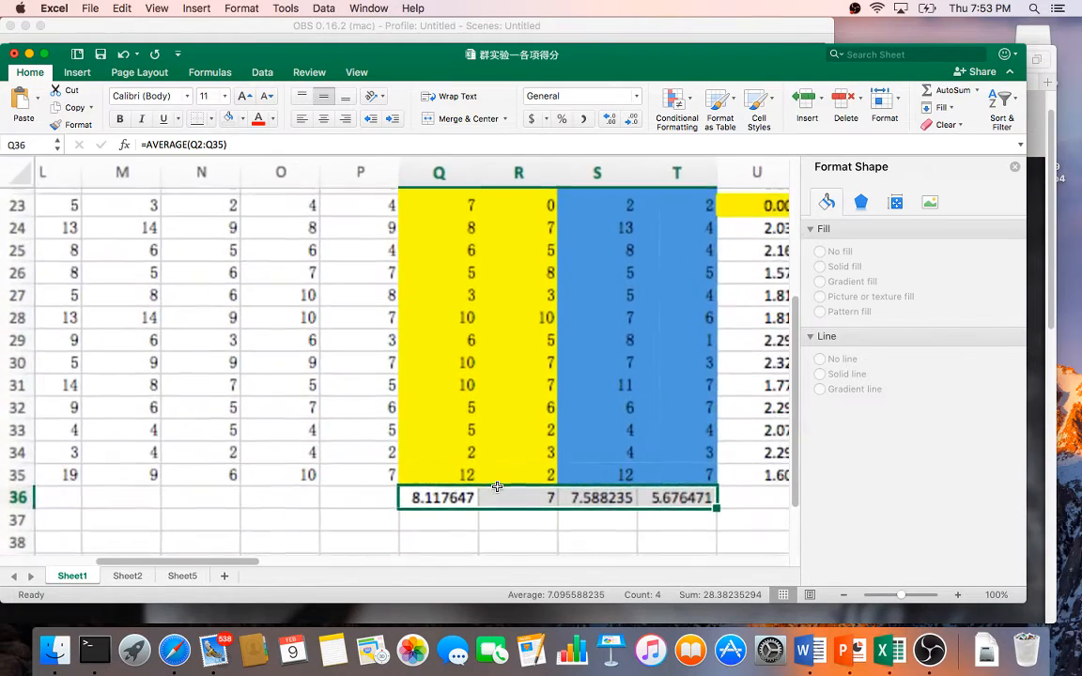
{"action": "scroll", "coordinate": [497, 486], "scroll_direction": "up", "scroll_amount": 5}
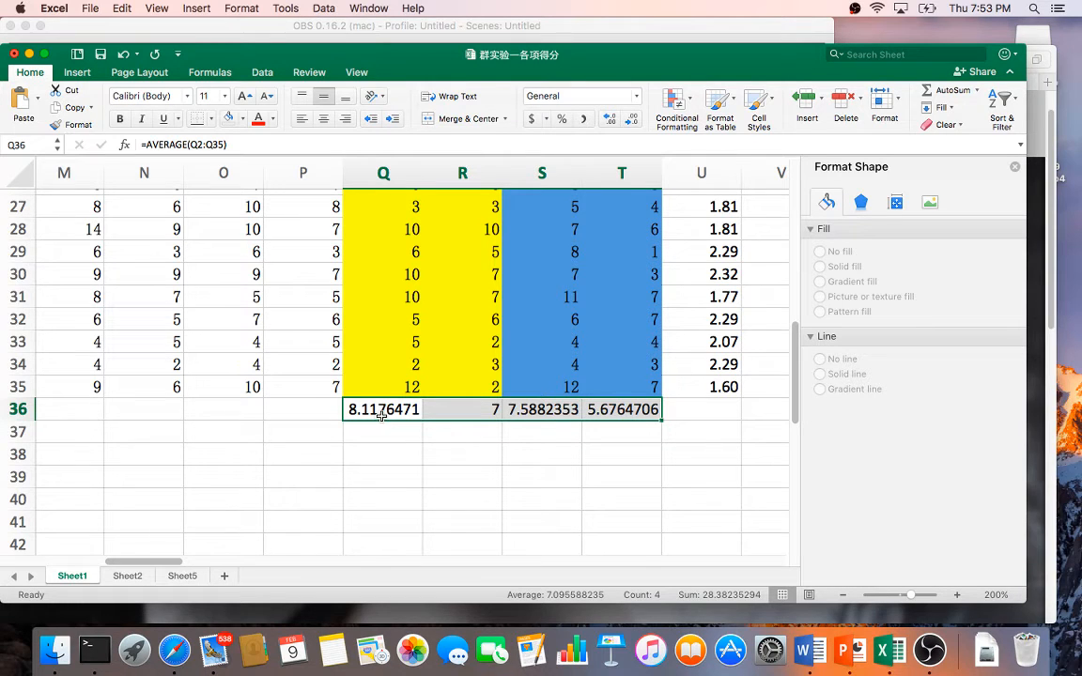
- On Sheet5, enter the FR1 average 8.12 in C4, the row label 1 in B4 and the heading FR in C3
{"action": "left_click", "coordinate": [182, 575]}
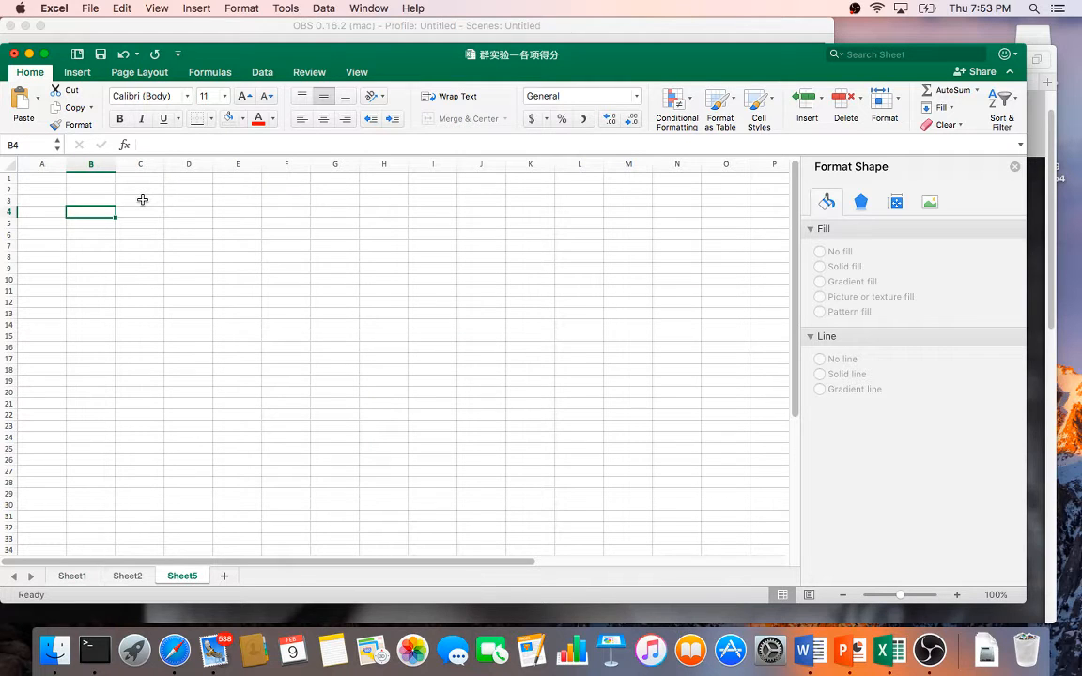
{"action": "key", "text": "Right"}
{"action": "type", "text": "8.12"}
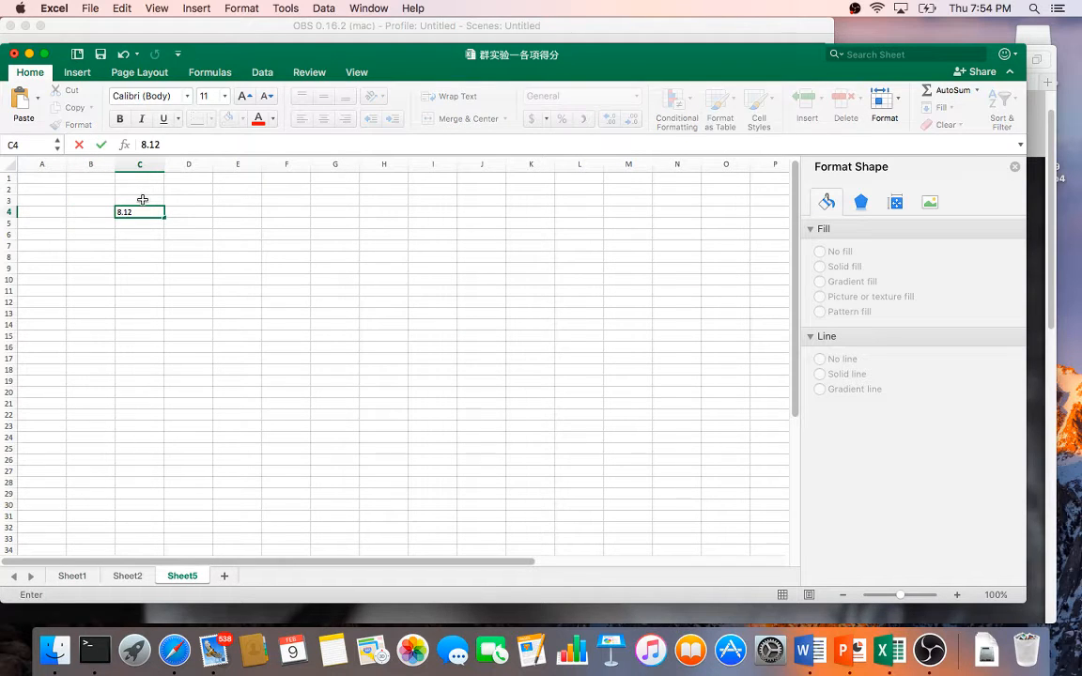
{"action": "key", "text": "Left"}
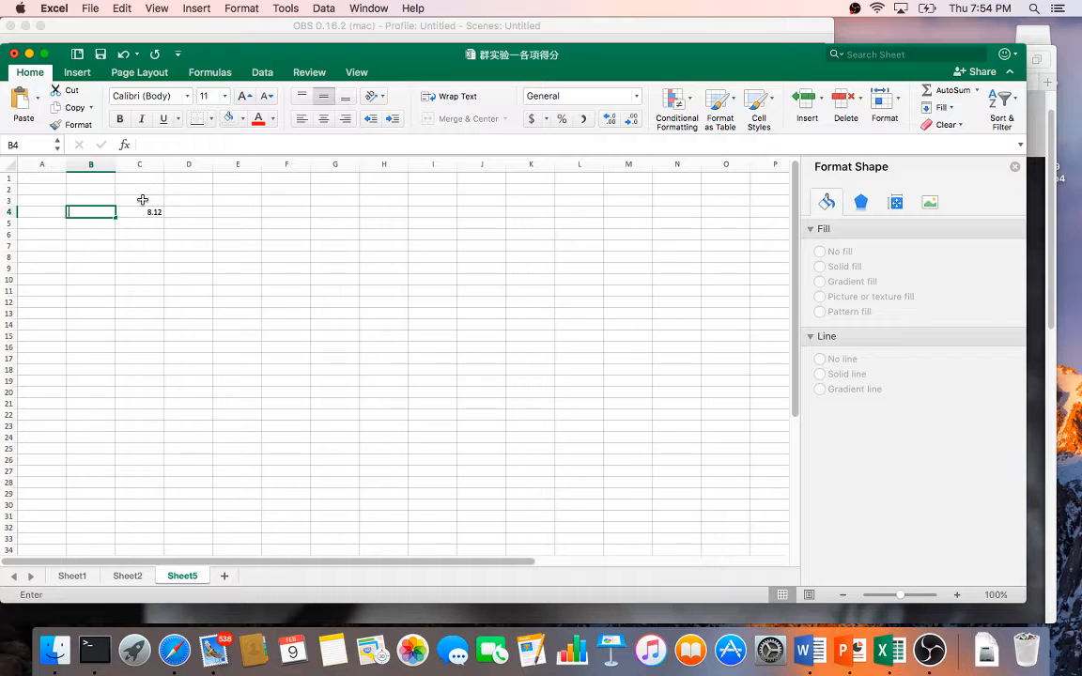
{"action": "type", "text": "1"}
{"action": "key", "text": "Return"}
{"action": "left_click", "coordinate": [143, 200]}
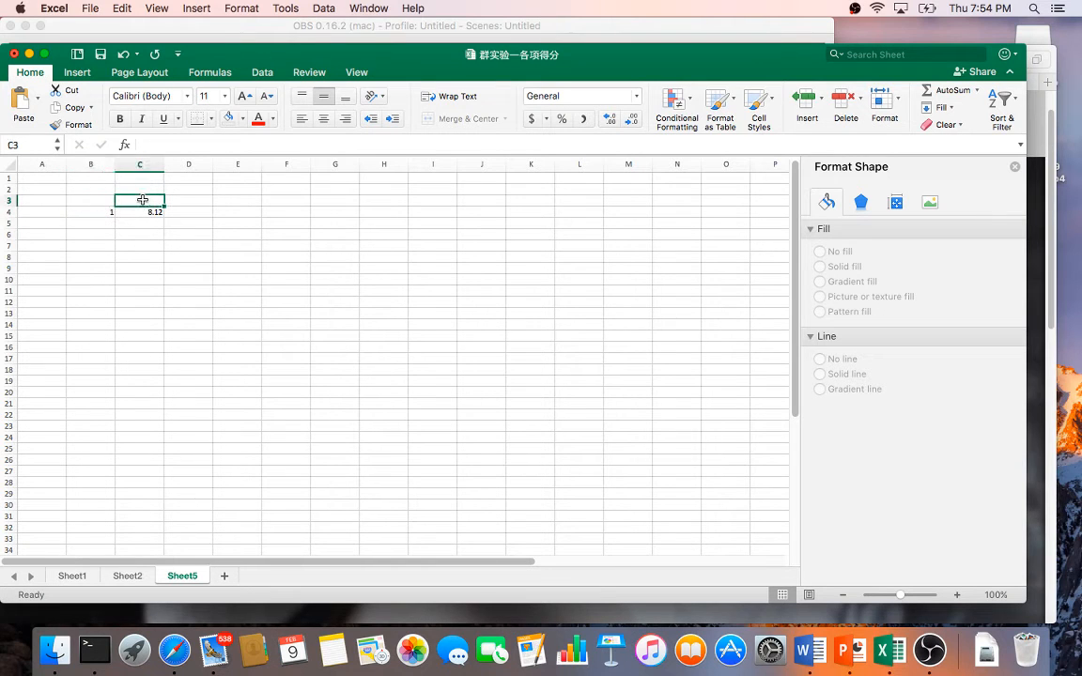
{"action": "type", "text": "FR"}
{"action": "key", "text": "Tab"}
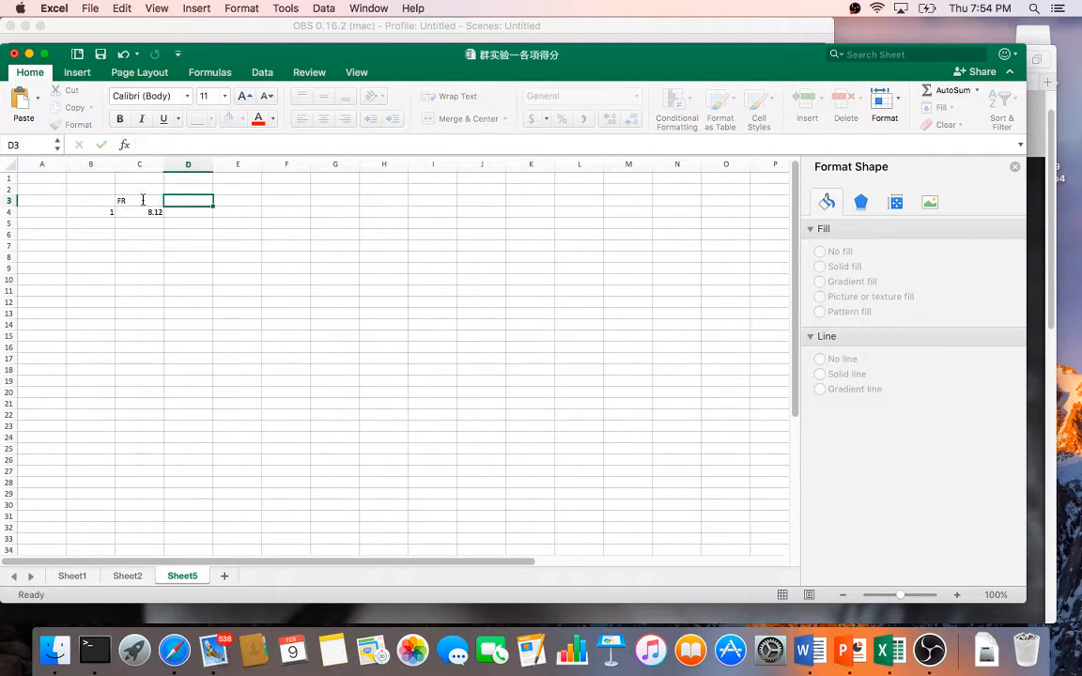
- Look up the FR2 average on Sheet1 and enter 7 in C5 of Sheet5 with the row label 2 in B5
{"action": "left_click", "coordinate": [77, 578]}
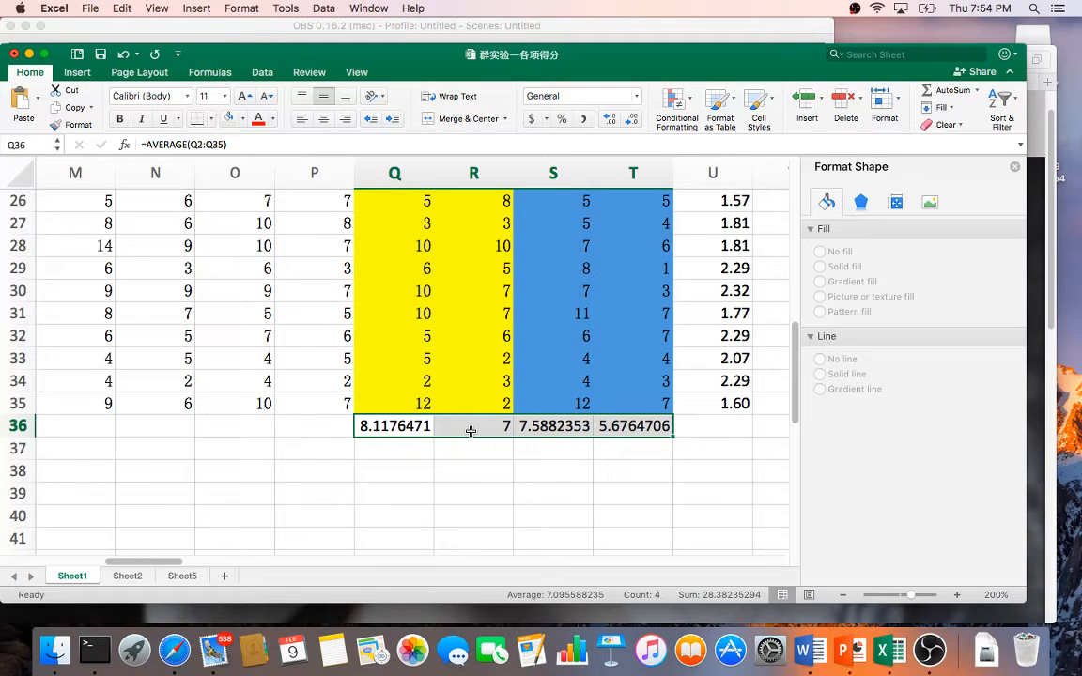
{"action": "left_click", "coordinate": [179, 576]}
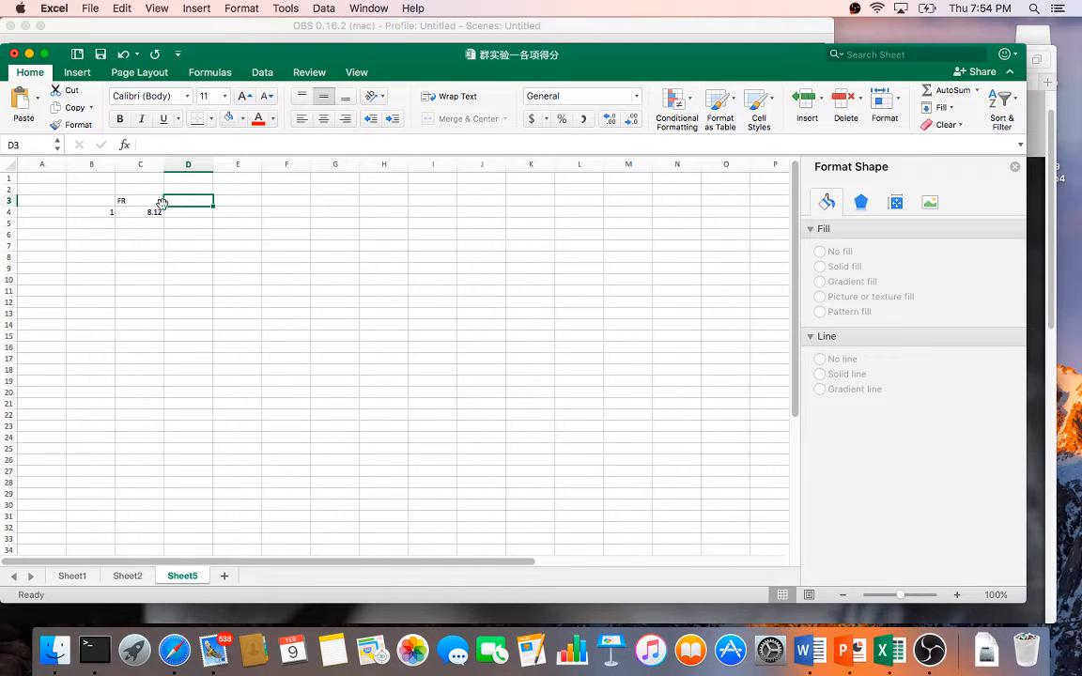
{"action": "left_click", "coordinate": [136, 226]}
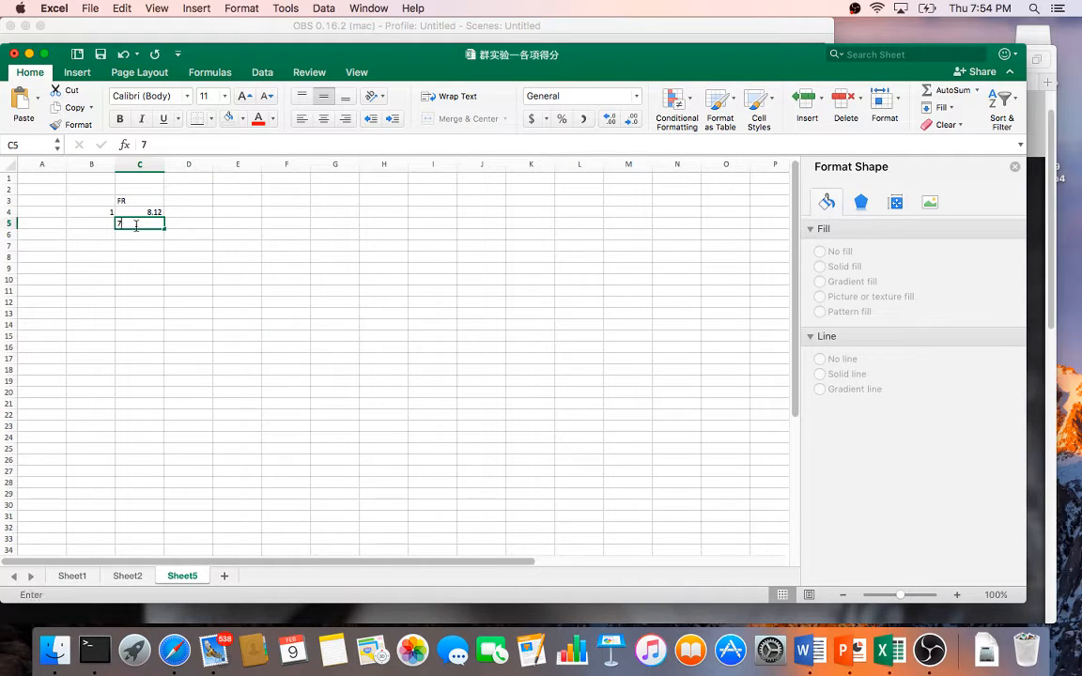
{"action": "key", "text": "Left"}
{"action": "type", "text": "2"}
{"action": "key", "text": "Tab"}
{"action": "type", "text": "7"}
{"action": "key", "text": "Tab"}
{"action": "key", "text": "Up"}
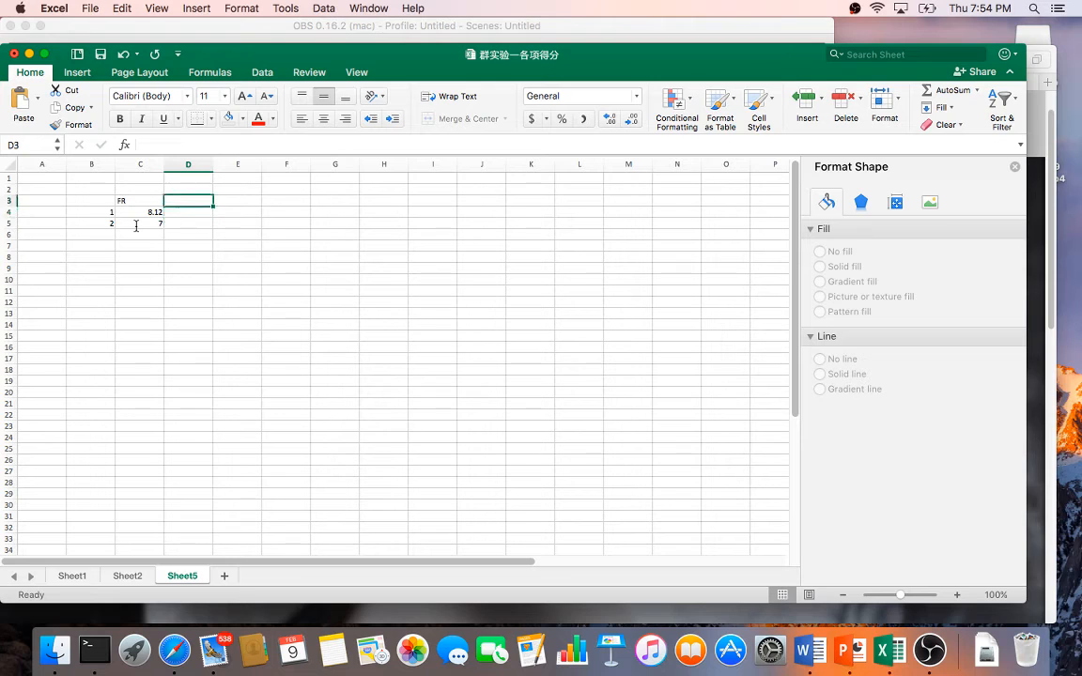
- Add the heading FN in D3 of Sheet5 and enter the FN1 average from Sheet1, 7.59, in D4
{"action": "type", "text": "FN"}
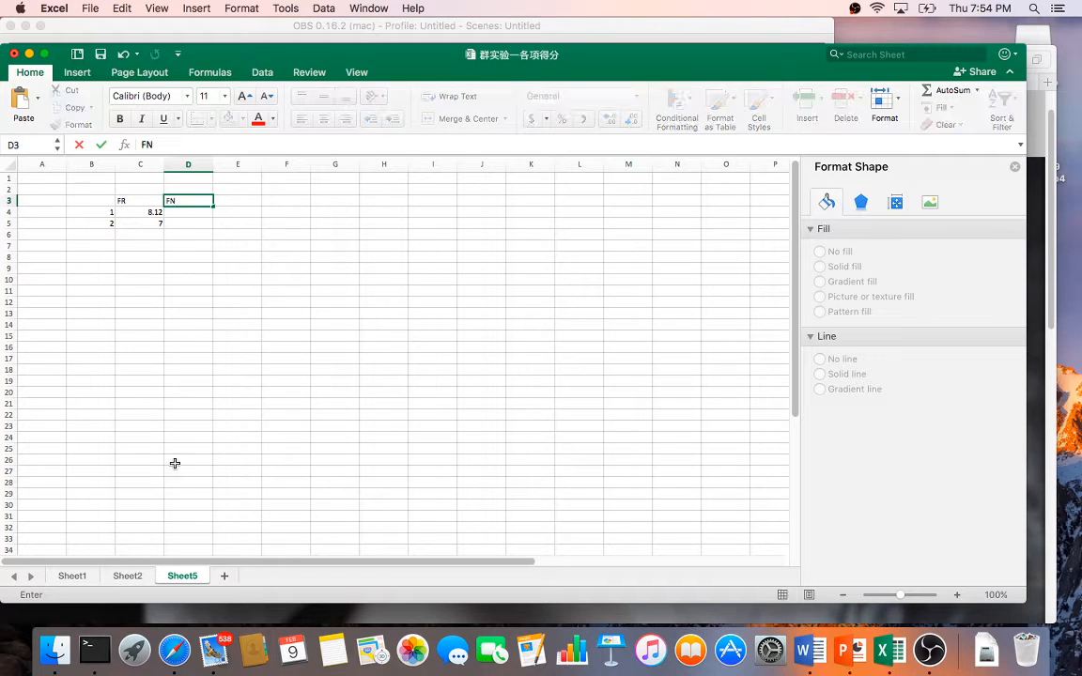
{"action": "left_click", "coordinate": [73, 576]}
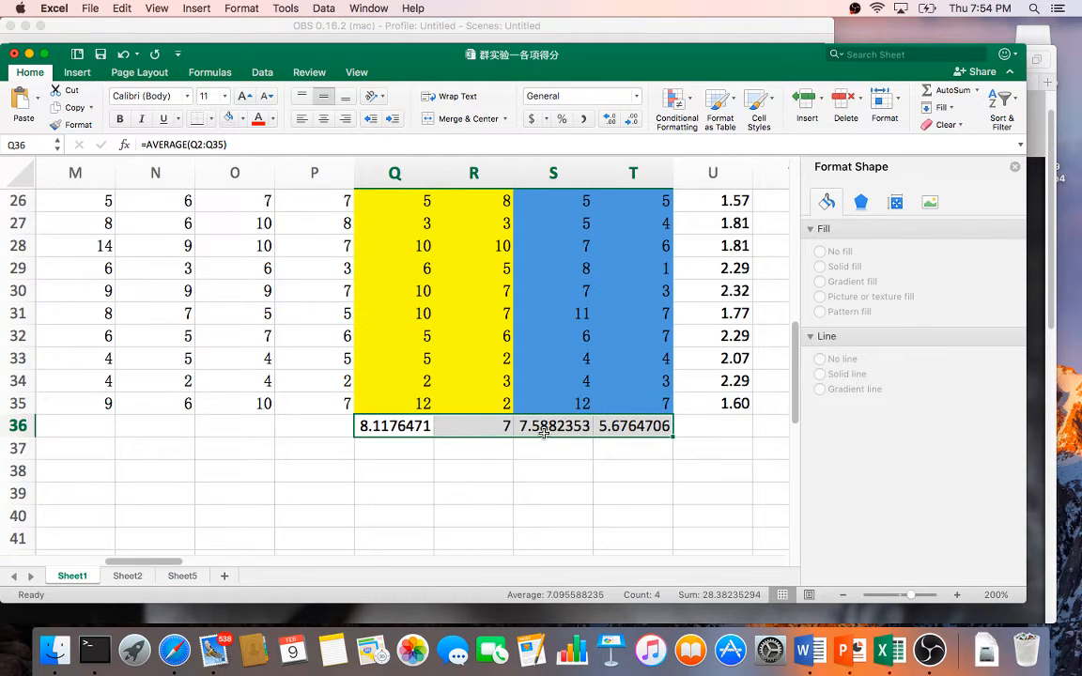
{"action": "left_click", "coordinate": [178, 576]}
{"action": "left_click", "coordinate": [205, 211]}
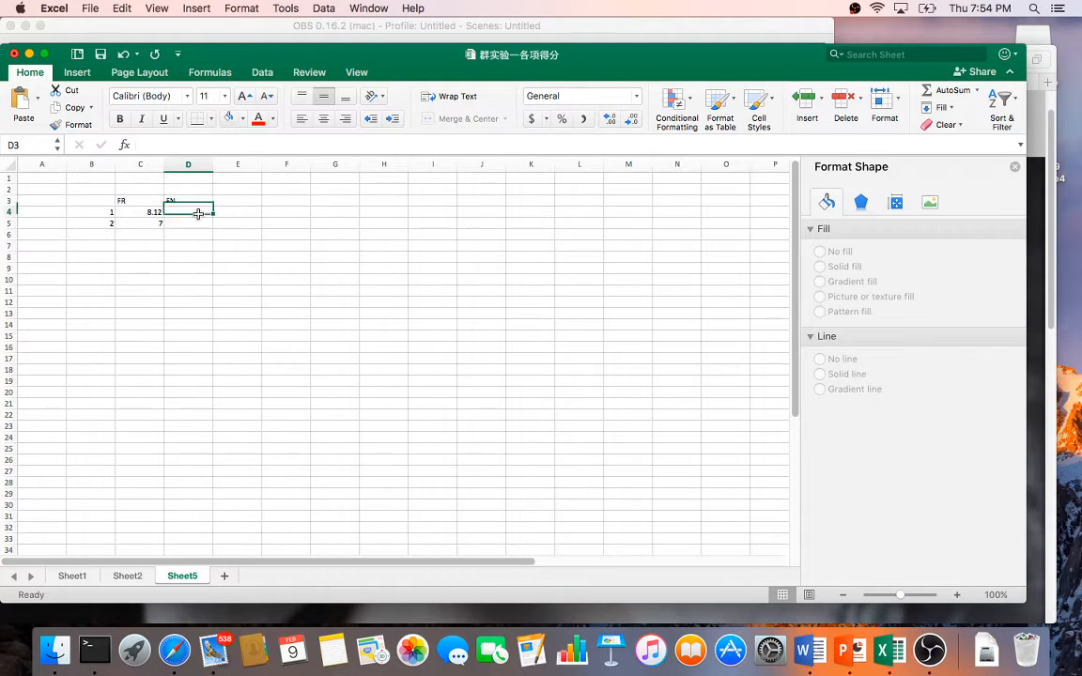
{"action": "type", "text": "7.59"}
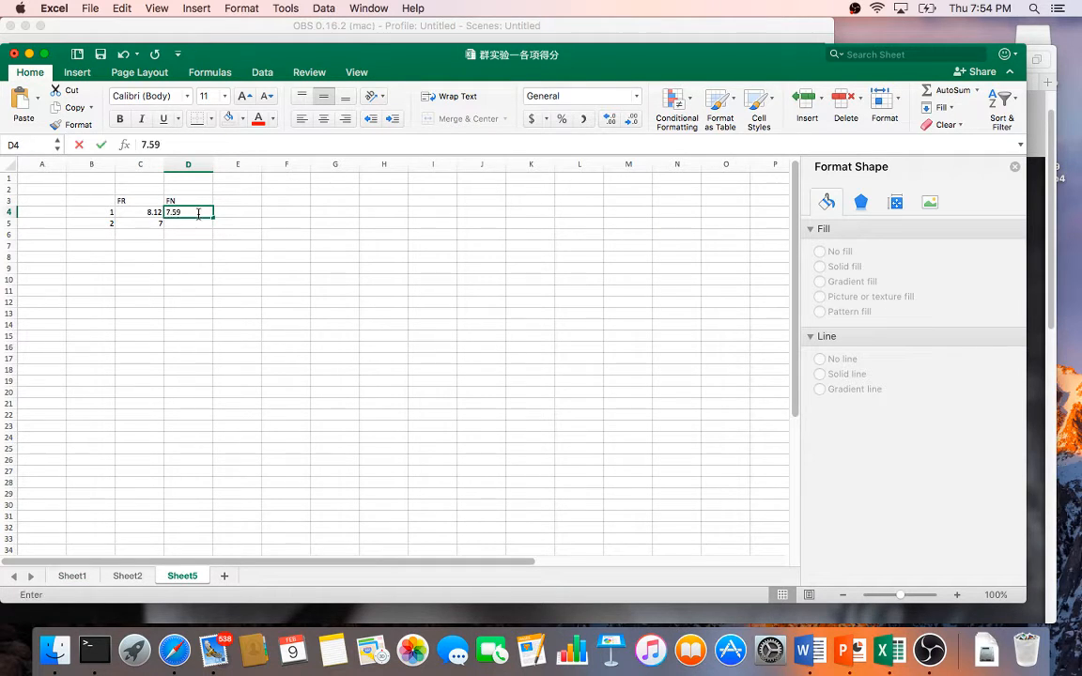
- Look up the FN2 average on Sheet1 and enter it as 5.68 in cell D5 of Sheet5
{"action": "left_click", "coordinate": [79, 578]}
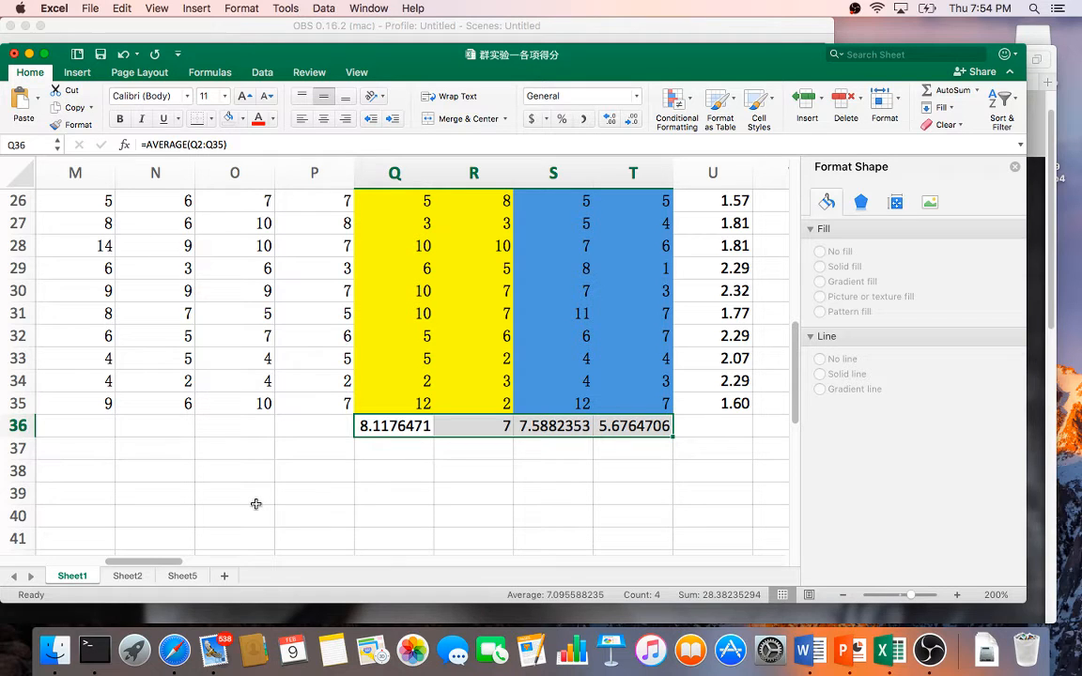
{"action": "left_click", "coordinate": [183, 576]}
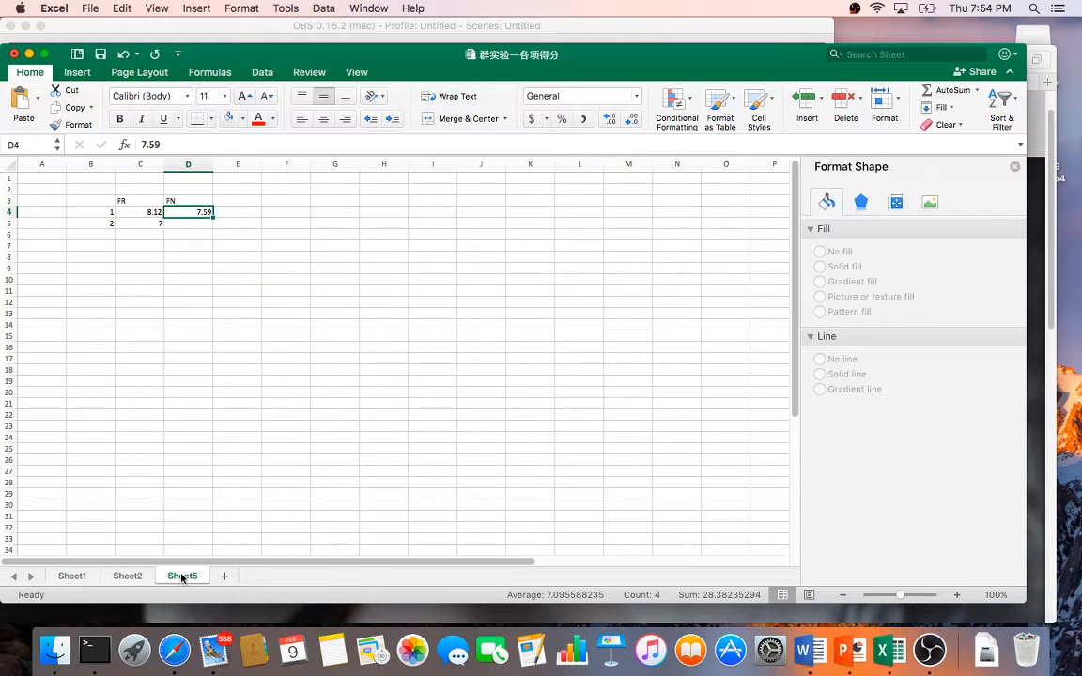
{"action": "left_click", "coordinate": [194, 224]}
{"action": "type", "text": "5.68"}
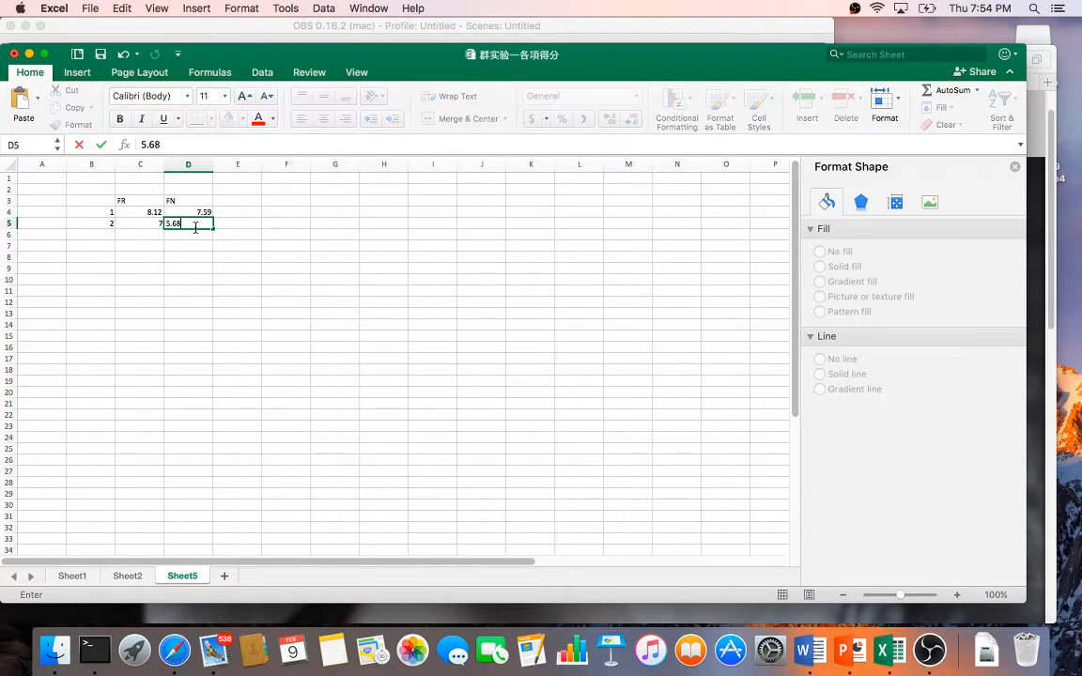
{"action": "left_click", "coordinate": [195, 257]}
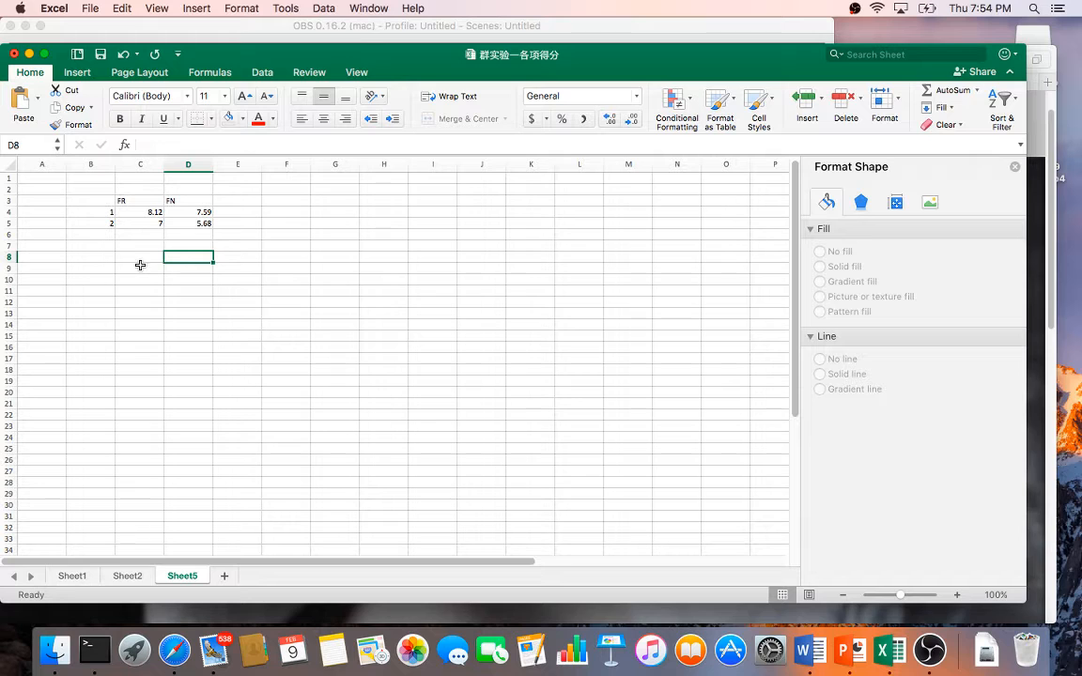
- Lay out a second table on Sheet5 with row labels 1 and 2 in B9:B10 and headings FR in C8 and FN in D8
{"action": "left_click", "coordinate": [108, 267]}
{"action": "type", "text": "1"}
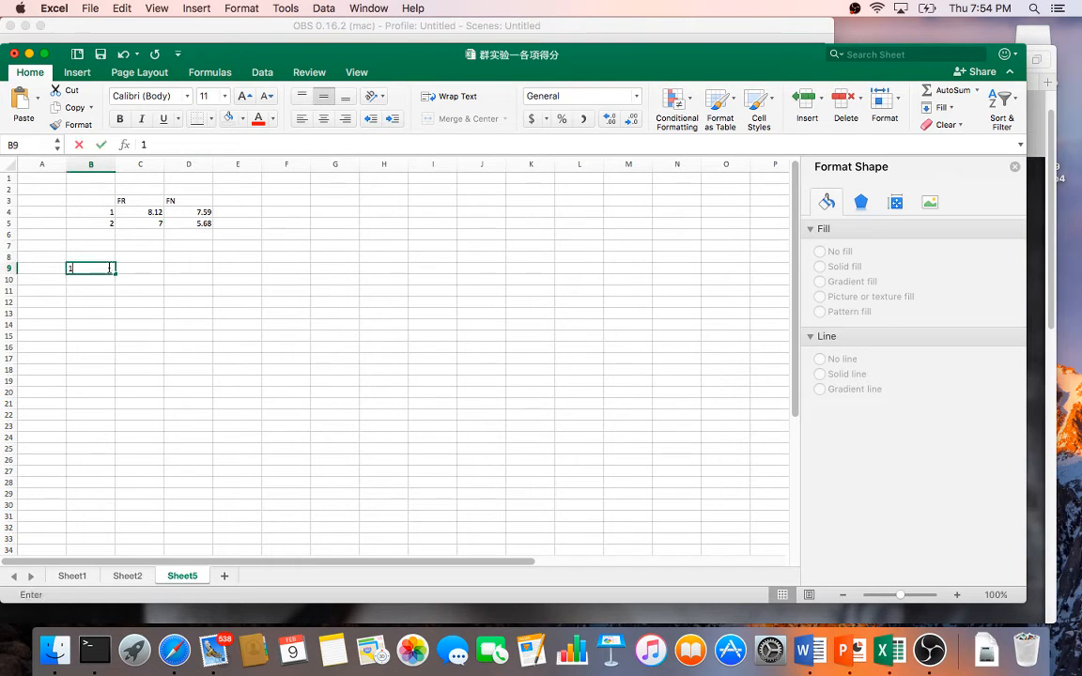
{"action": "key", "text": "Return"}
{"action": "type", "text": "2"}
{"action": "key", "text": "Up"}
{"action": "key", "text": "Up"}
{"action": "key", "text": "Right"}
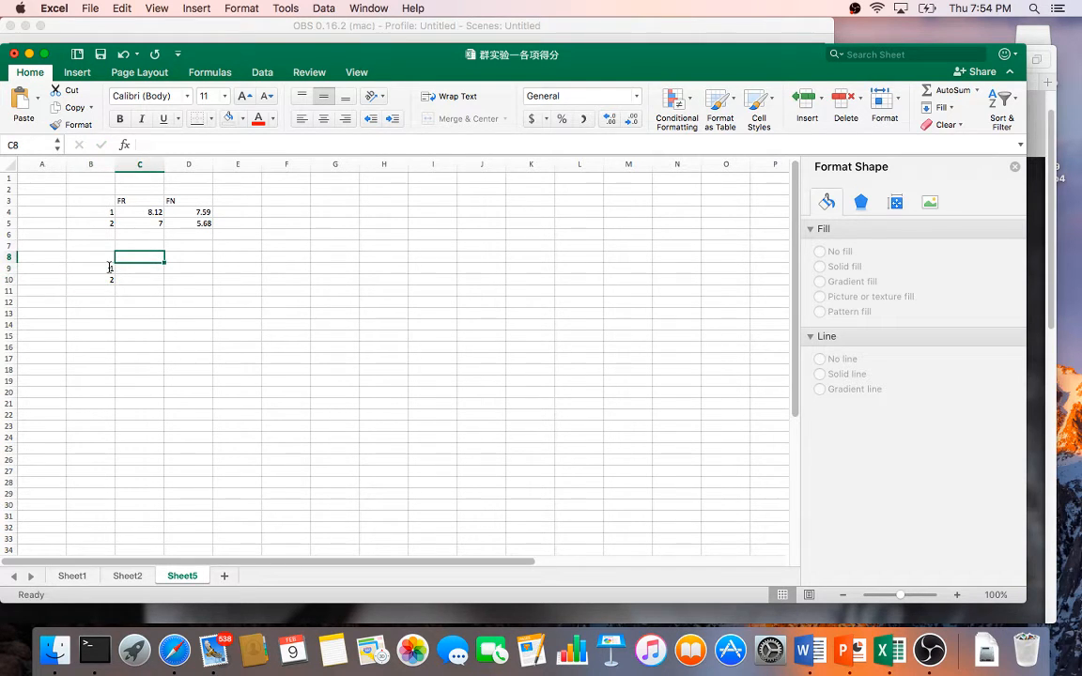
{"action": "type", "text": "FR"}
{"action": "key", "text": "Right"}
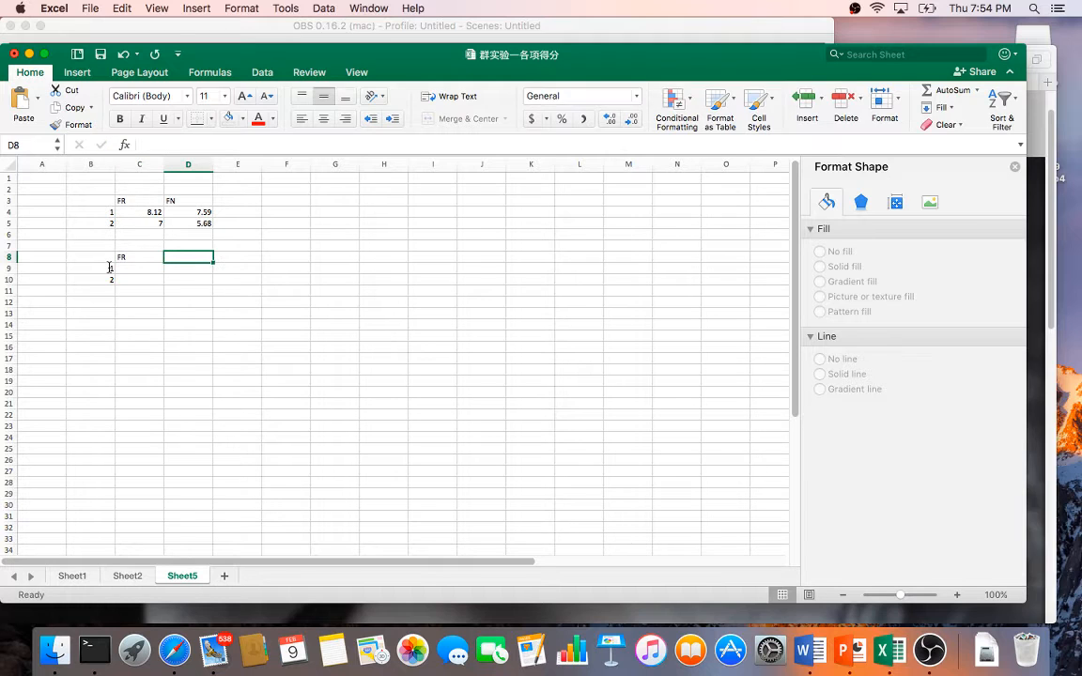
{"action": "type", "text": "FN"}
{"action": "left_click", "coordinate": [148, 267]}
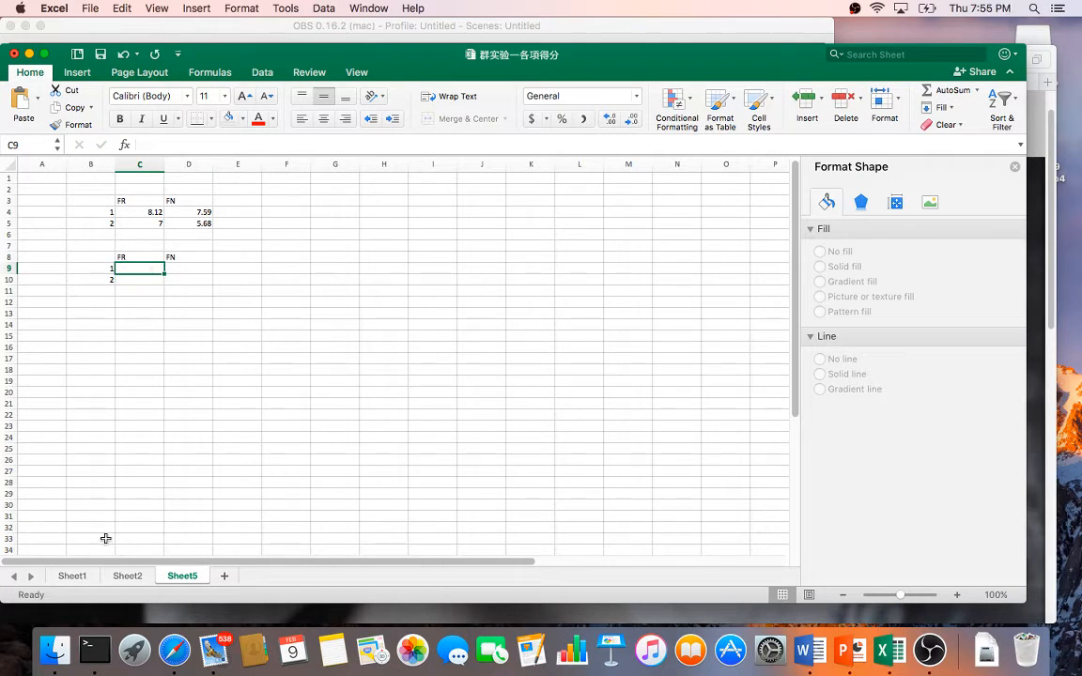
- On Sheet1, calculate the FR1 standard deviation in Q37 with =STDEV.S(Q2:Q35)
{"action": "left_click", "coordinate": [72, 576]}
{"action": "left_click", "coordinate": [412, 445]}
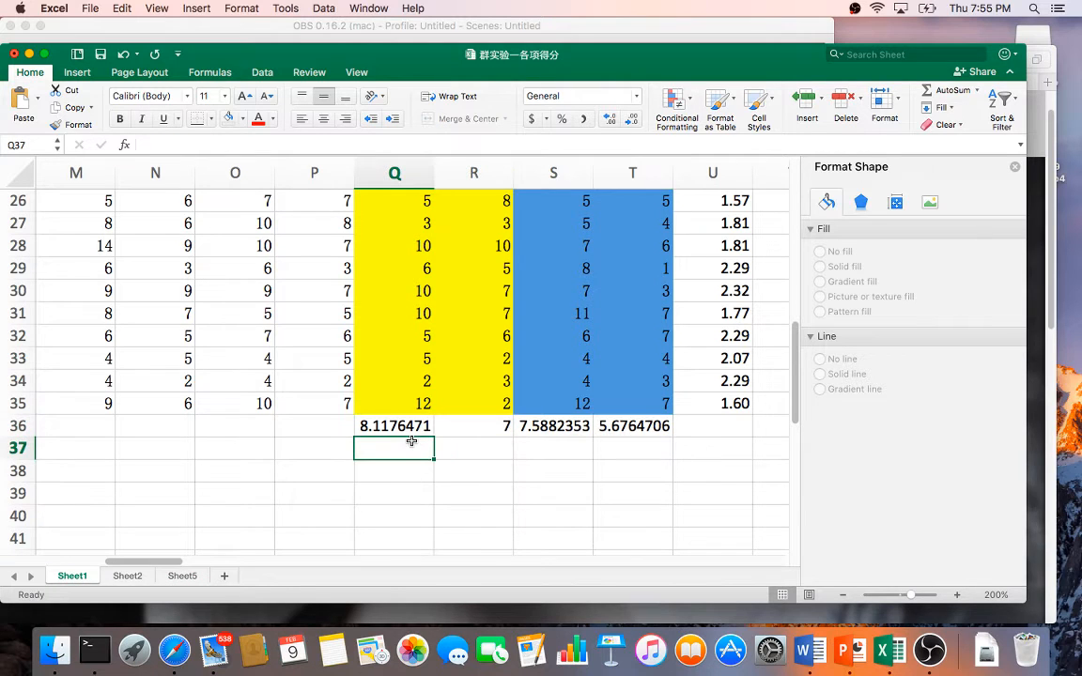
{"action": "type", "text": "="}
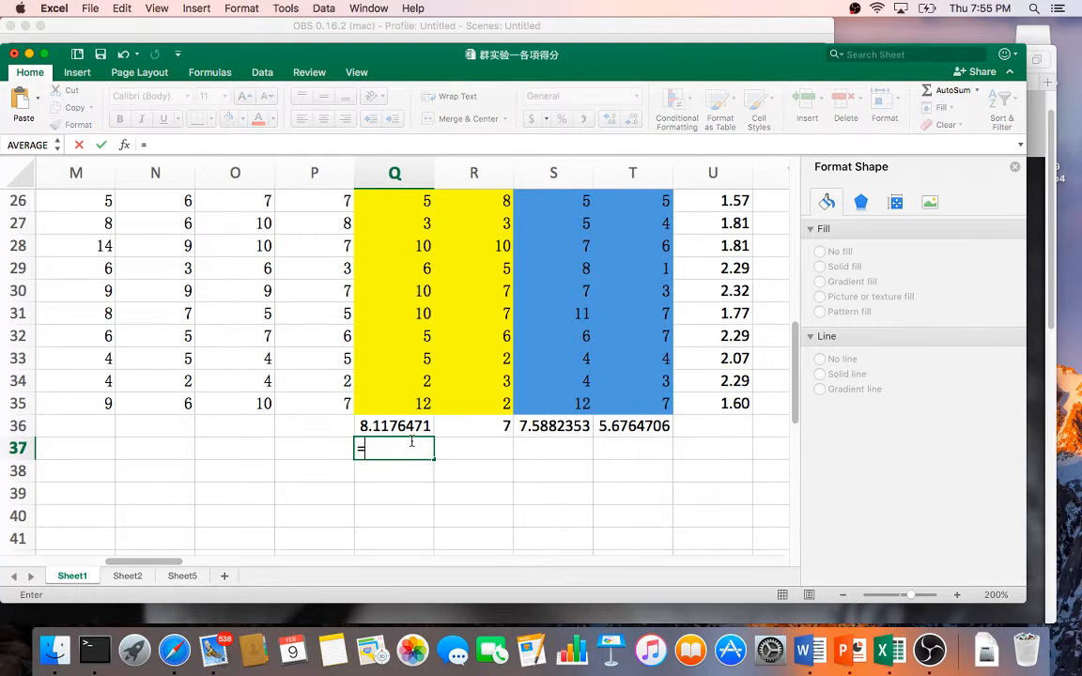
{"action": "type", "text": "std"}
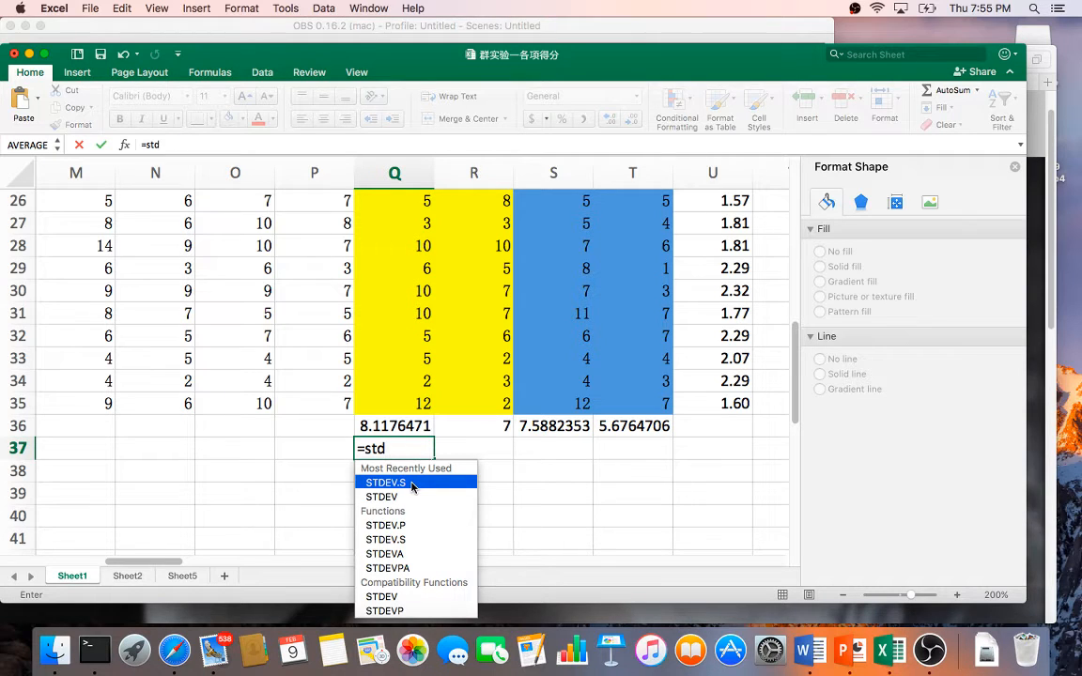
{"action": "double_click", "coordinate": [412, 483]}
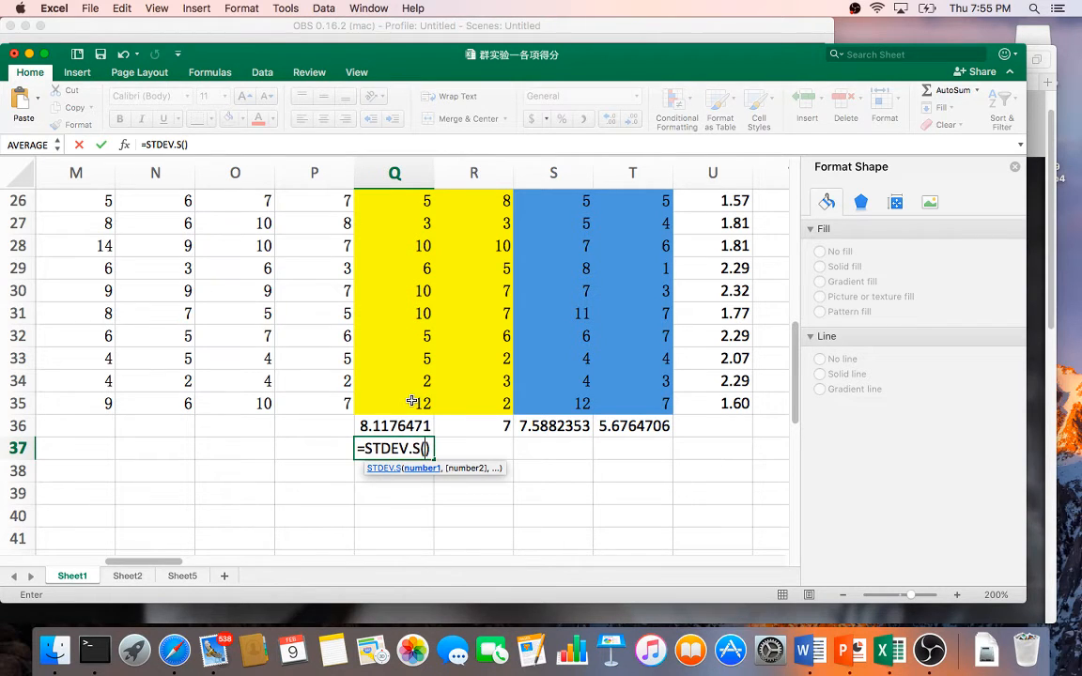
{"action": "left_click_drag", "start_coordinate": [411, 402], "coordinate": [392, 222]}
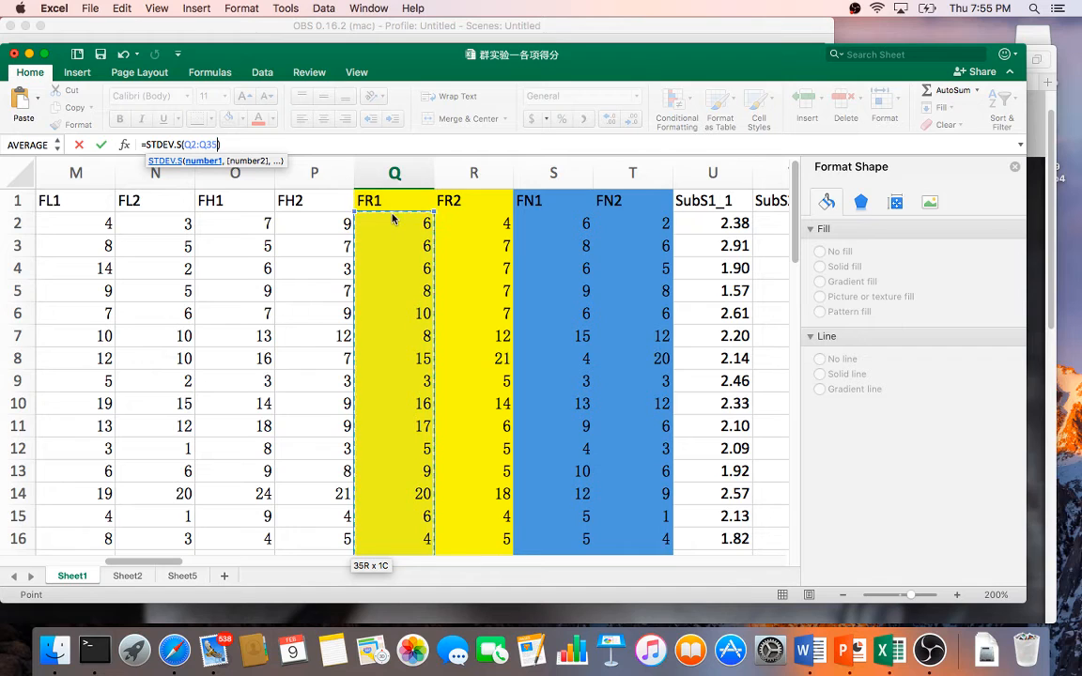
{"action": "type", "text": ")"}
{"action": "key", "text": "Return"}
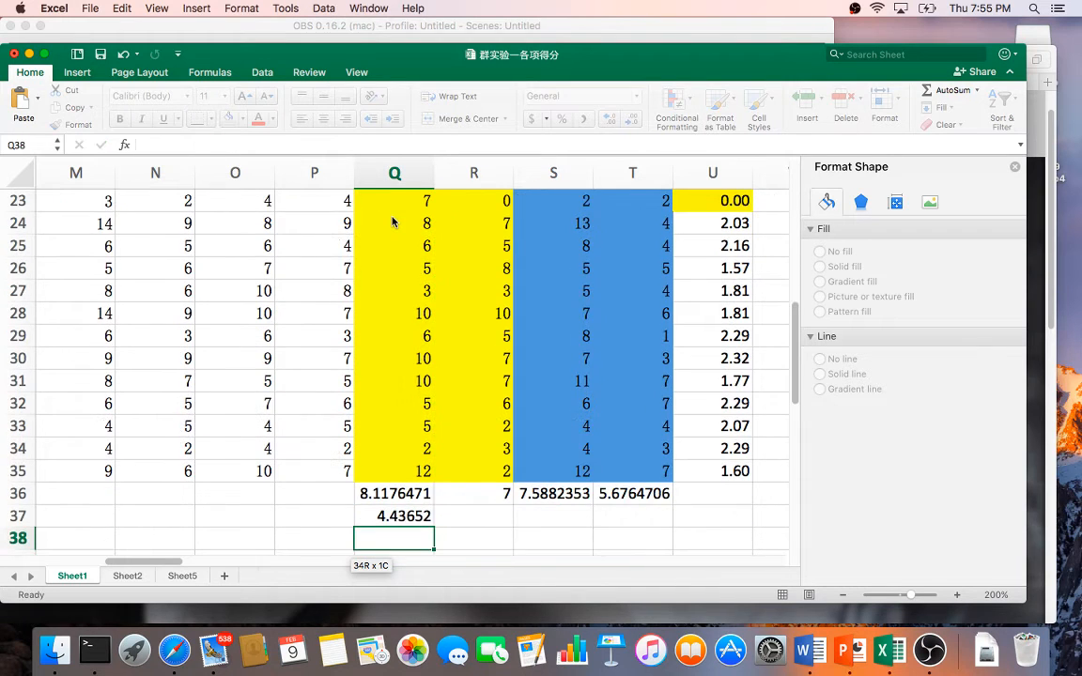
- Fill the standard deviation formula from Q37 across to T37 for the FR2, FN1 and FN2 columns
{"action": "left_click", "coordinate": [402, 517]}
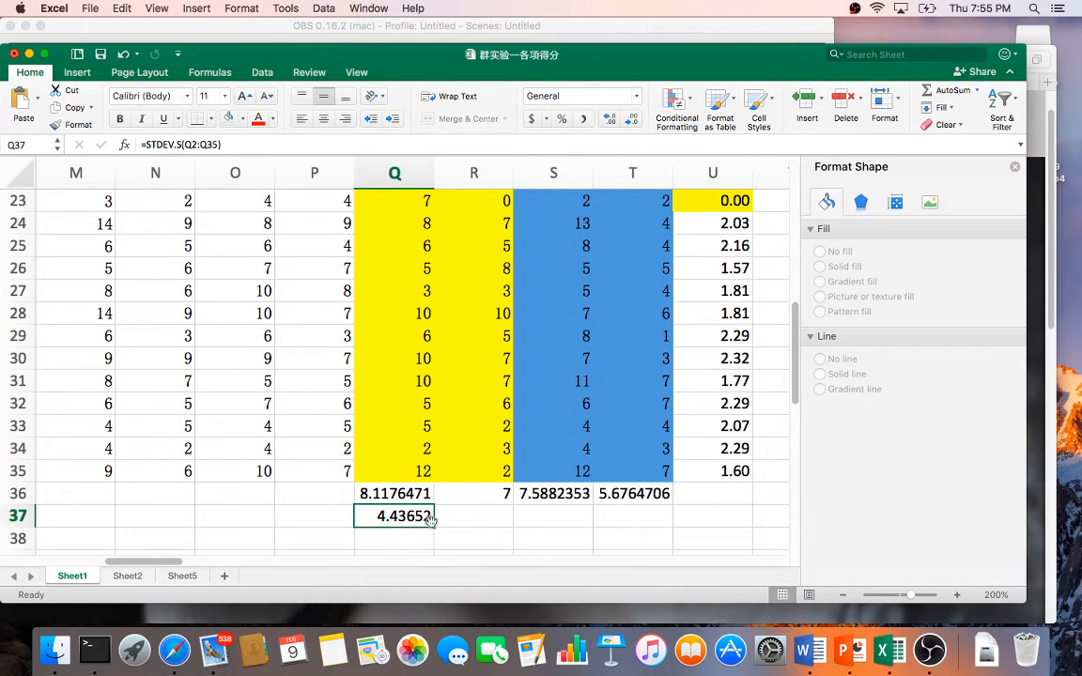
{"action": "left_click_drag", "start_coordinate": [434, 525], "coordinate": [622, 521]}
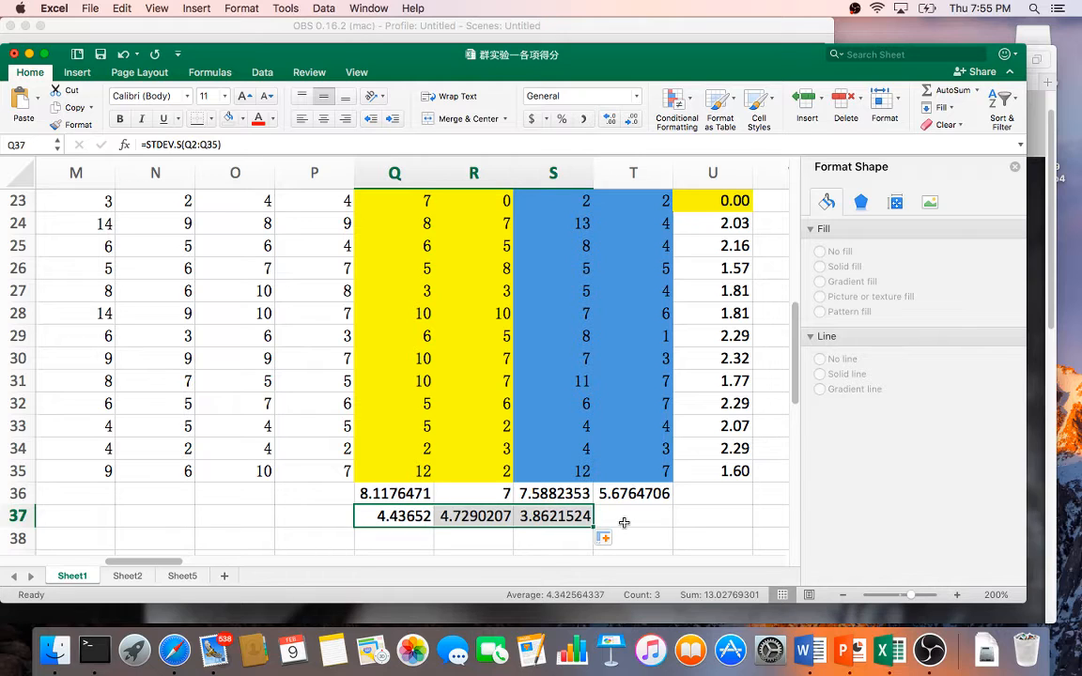
{"action": "left_click_drag", "start_coordinate": [648, 527], "coordinate": [650, 528]}
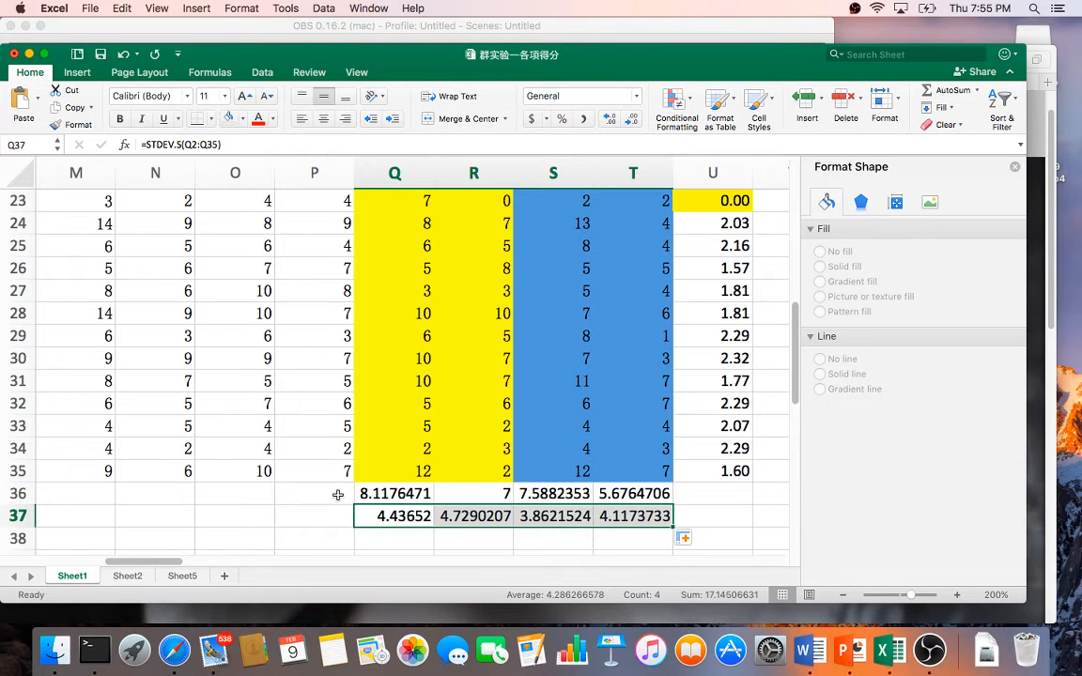
- Look up the FR1 standard deviation on Sheet1 and enter it as 4.44 in C9 of Sheet5
{"action": "scroll", "coordinate": [338, 495], "scroll_direction": "down", "scroll_amount": 3}
{"action": "scroll", "coordinate": [337, 495], "scroll_direction": "left", "scroll_amount": 1}
{"action": "scroll", "coordinate": [338, 494], "scroll_direction": "down", "scroll_amount": 1}
{"action": "scroll", "coordinate": [338, 495], "scroll_direction": "left", "scroll_amount": 1}
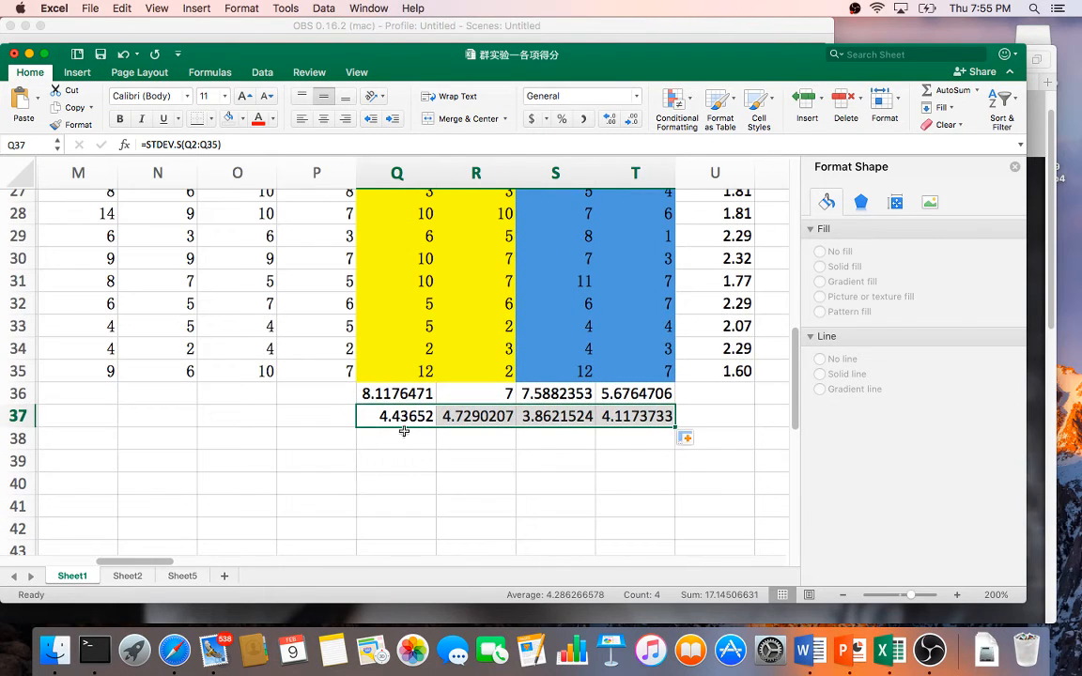
{"action": "left_click", "coordinate": [182, 576]}
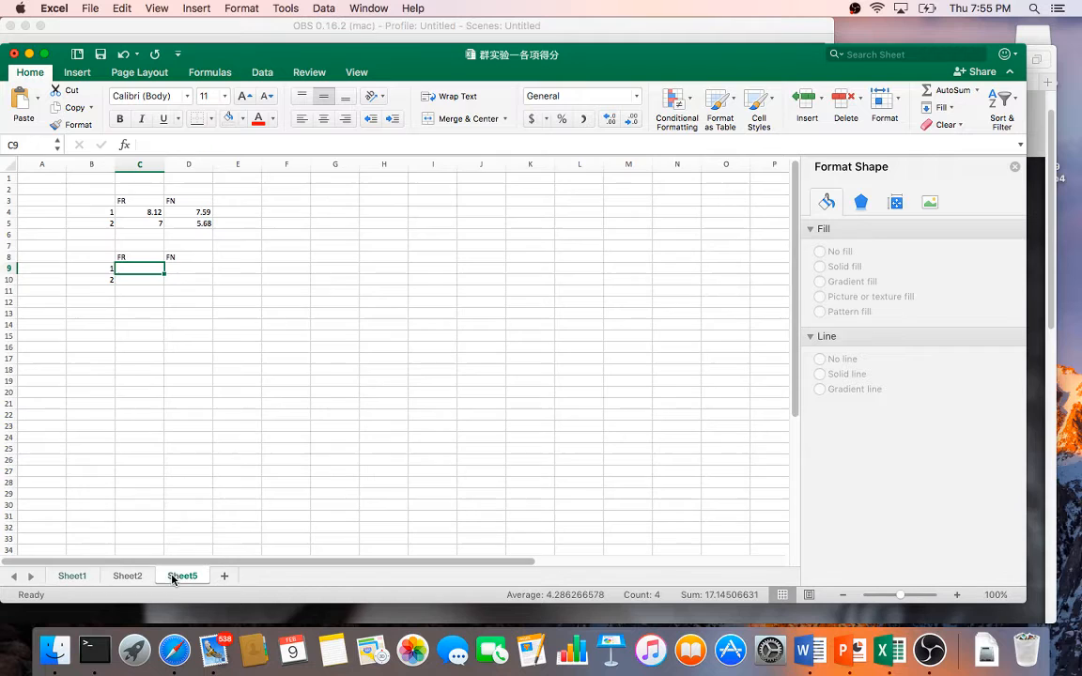
{"action": "type", "text": "4.44"}
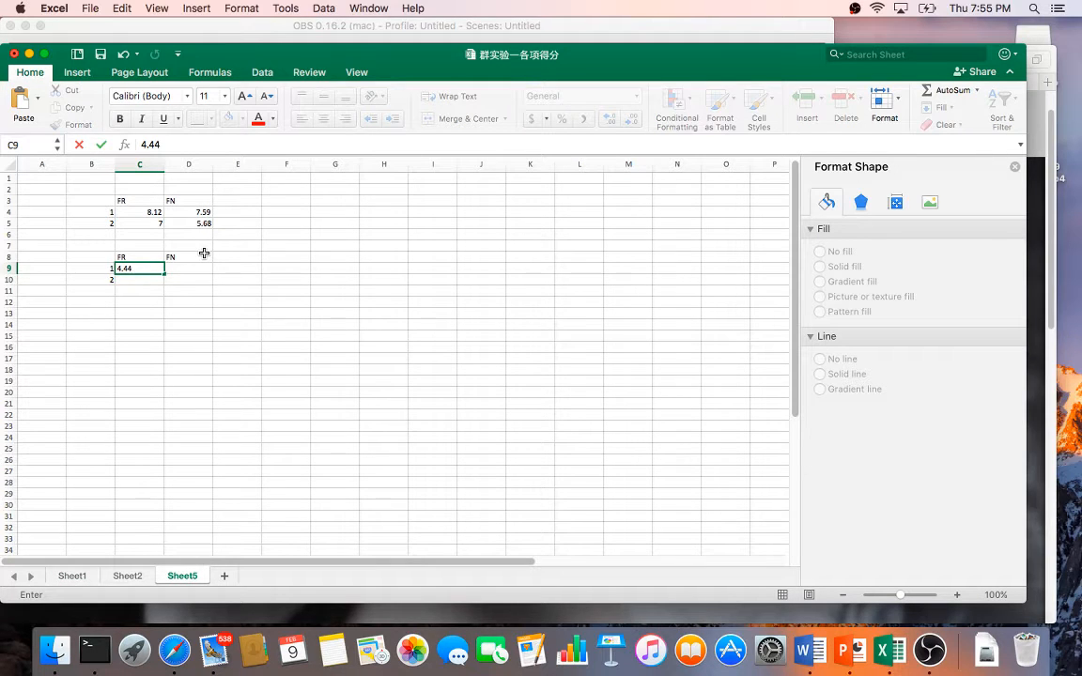
{"action": "key", "text": "Return"}
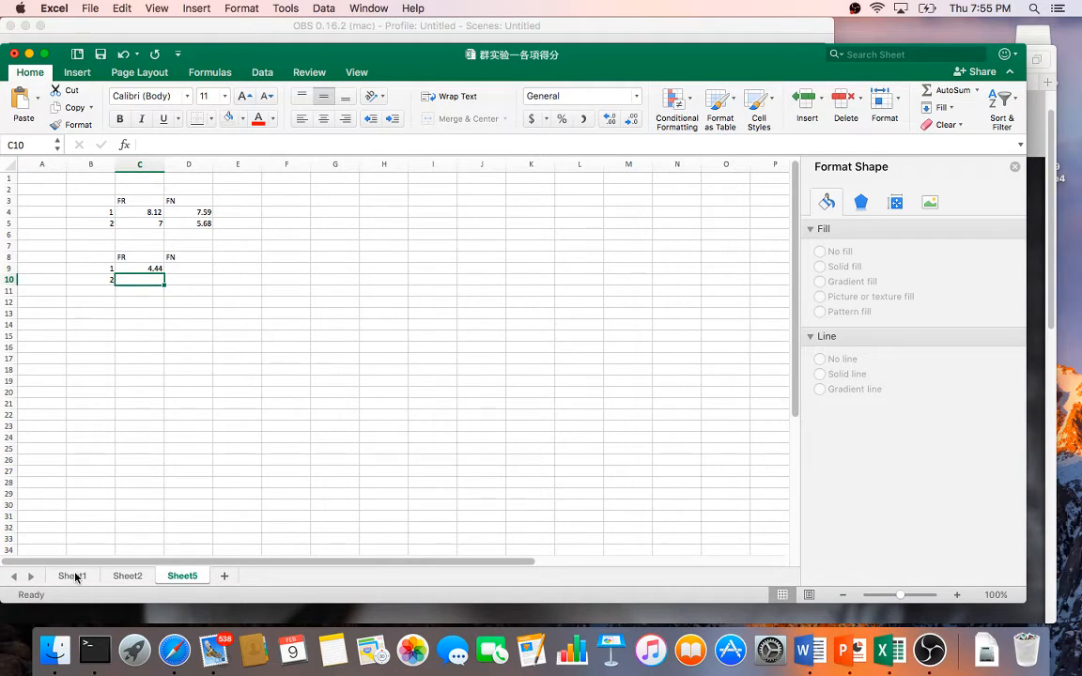
- Look up the FR2 standard deviation on Sheet1 and enter it as 4.73 in C10 of Sheet5
{"action": "left_click", "coordinate": [74, 576]}
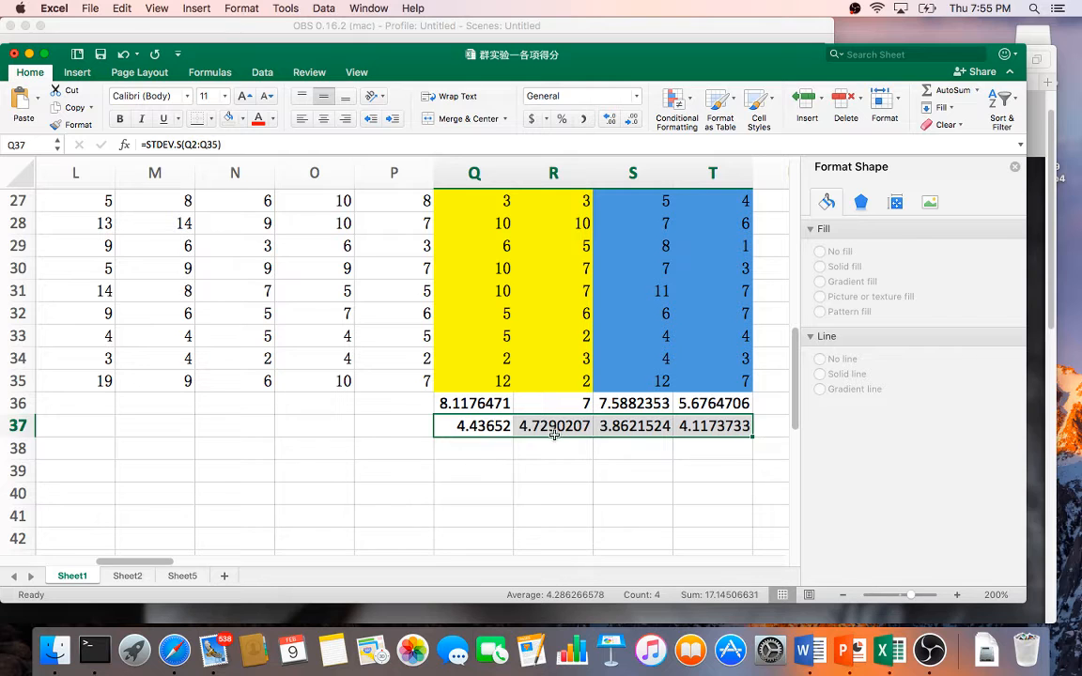
{"action": "left_click", "coordinate": [181, 576]}
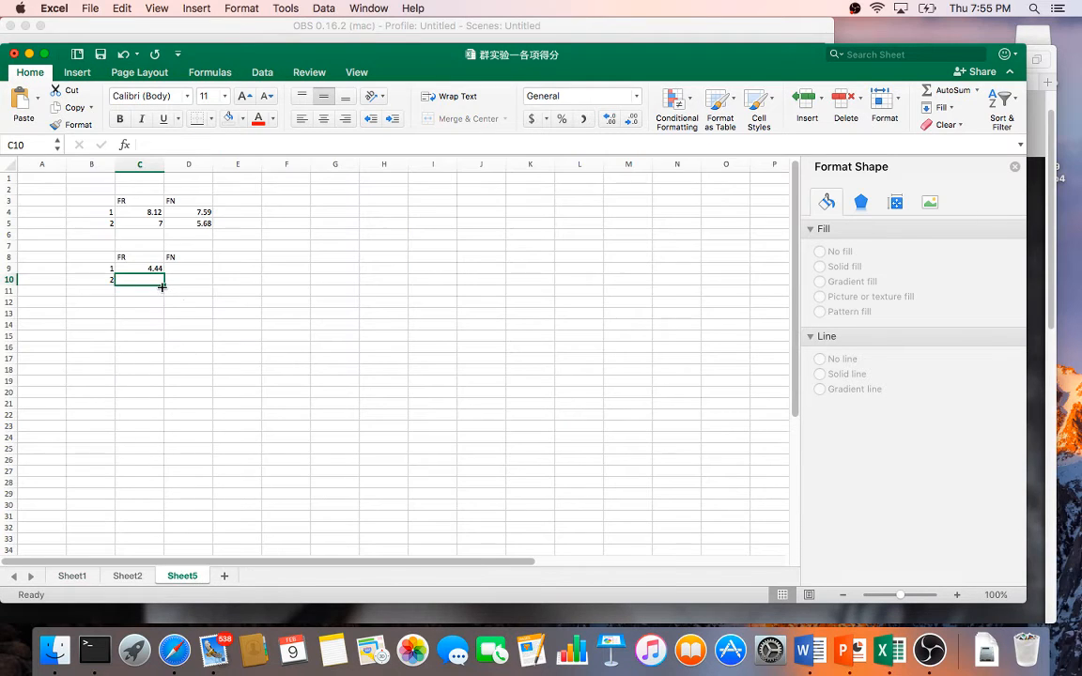
{"action": "type", "text": "4.73"}
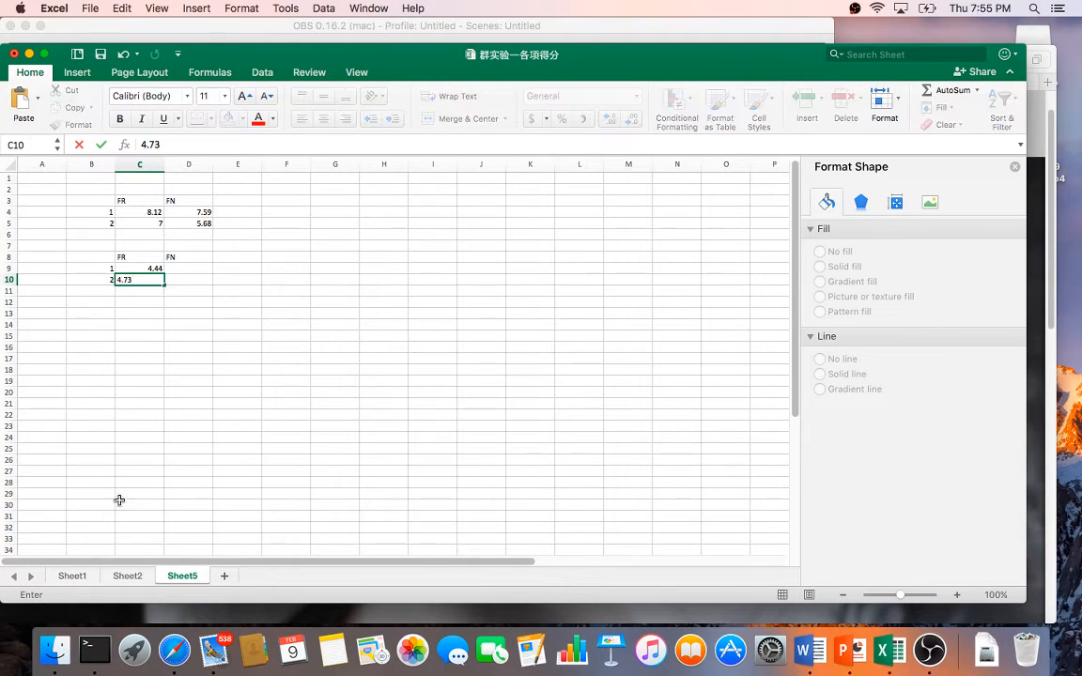
- Look up the FN1 standard deviation on Sheet1 and enter it as 3.86 in D9 of Sheet5
{"action": "left_click", "coordinate": [73, 574]}
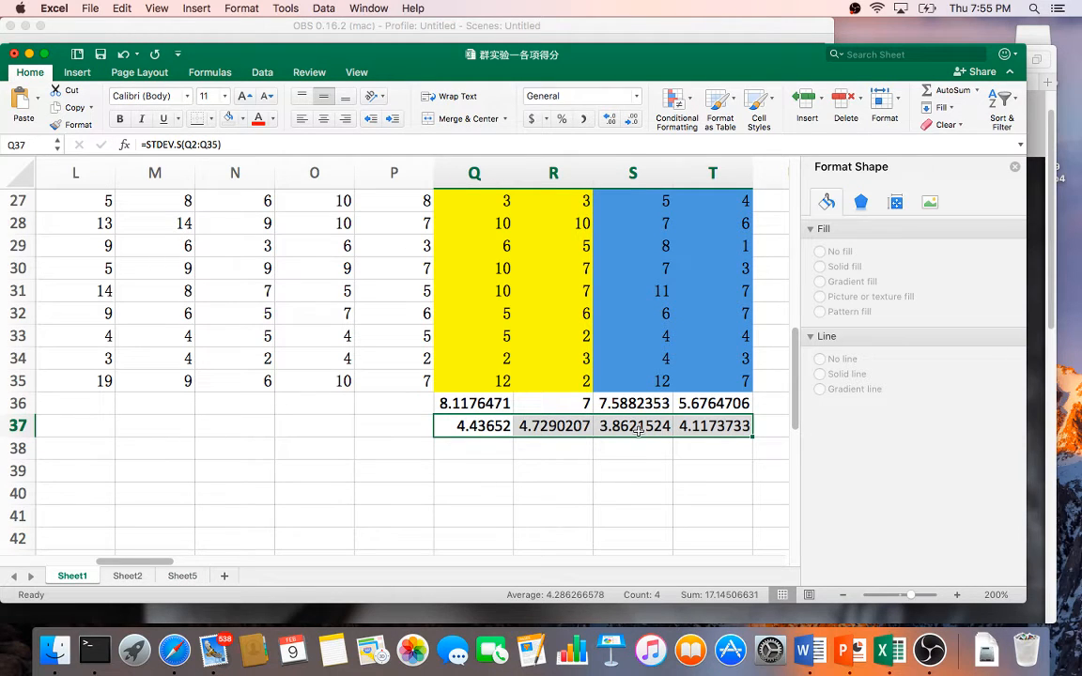
{"action": "left_click", "coordinate": [182, 576]}
{"action": "left_click", "coordinate": [174, 267]}
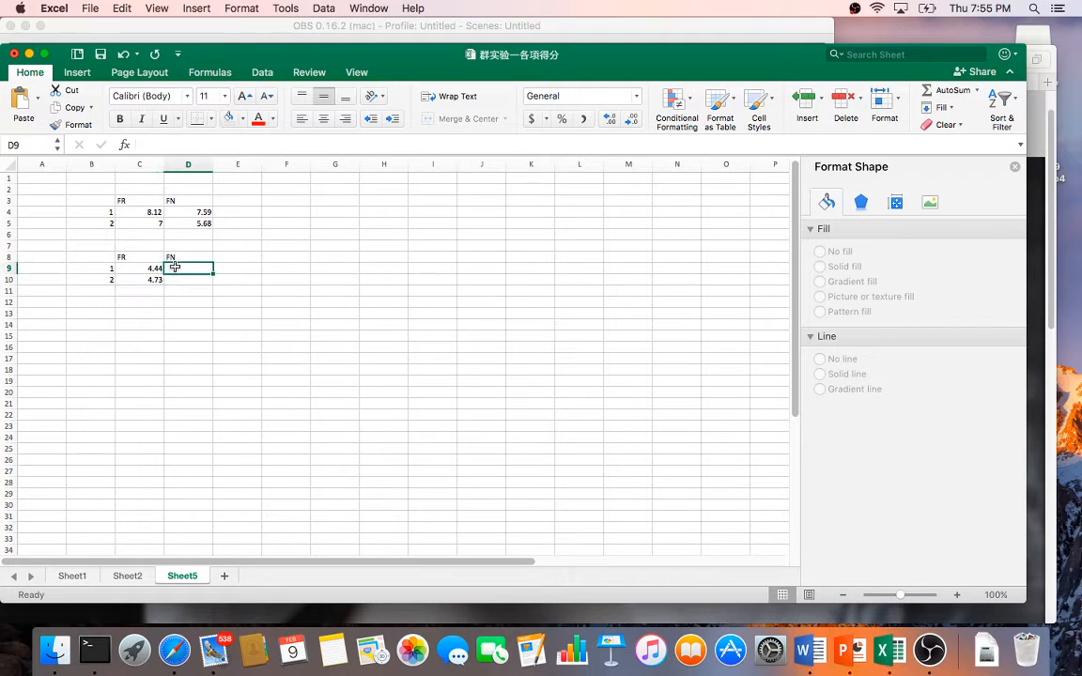
{"action": "type", "text": "3."}
{"action": "key", "text": "BackSpace"}
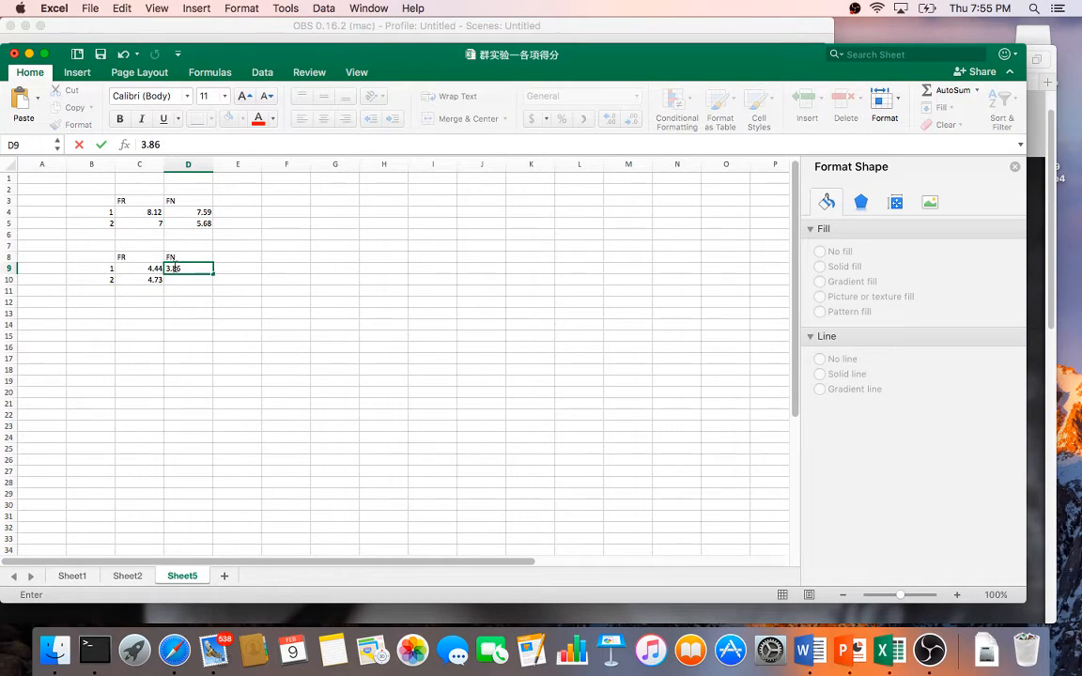
- Look up the FN2 standard deviation on Sheet1 and enter it as 4.12 in D10 of Sheet5
{"action": "left_click", "coordinate": [72, 575]}
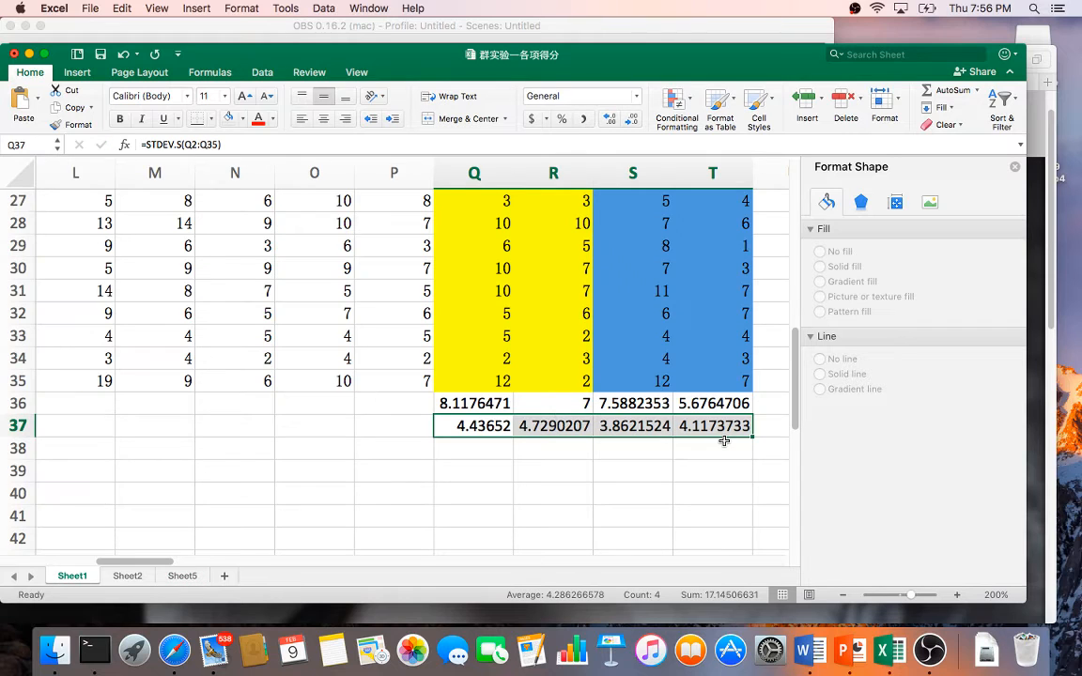
{"action": "left_click", "coordinate": [183, 576]}
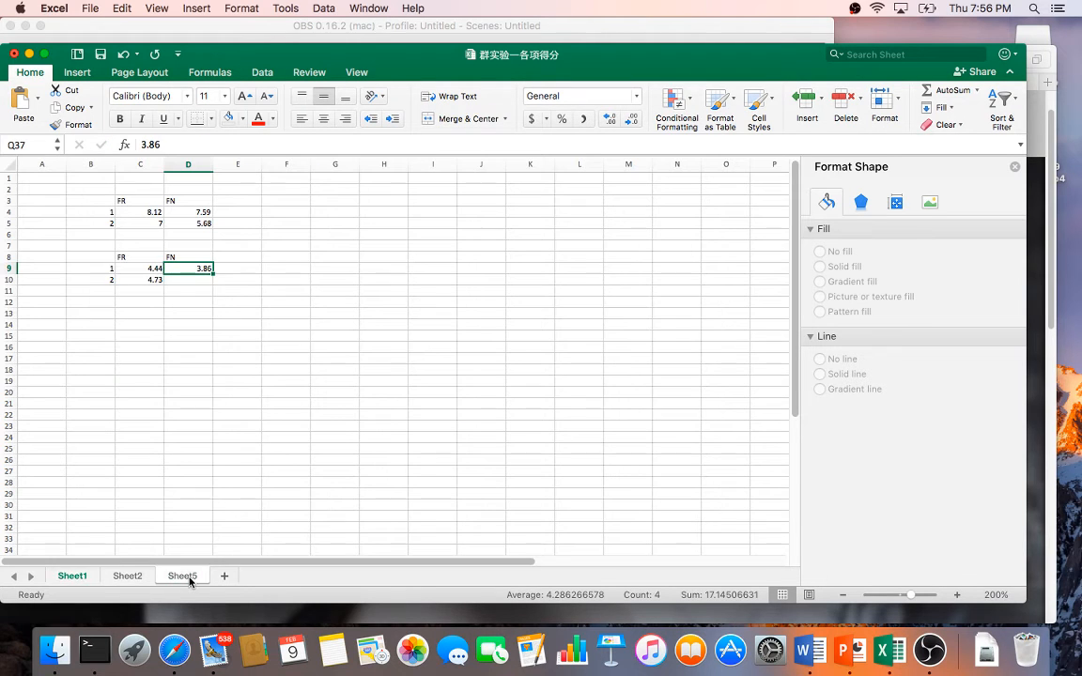
{"action": "left_click", "coordinate": [195, 287]}
{"action": "key", "text": "Up"}
{"action": "type", "text": "4"}
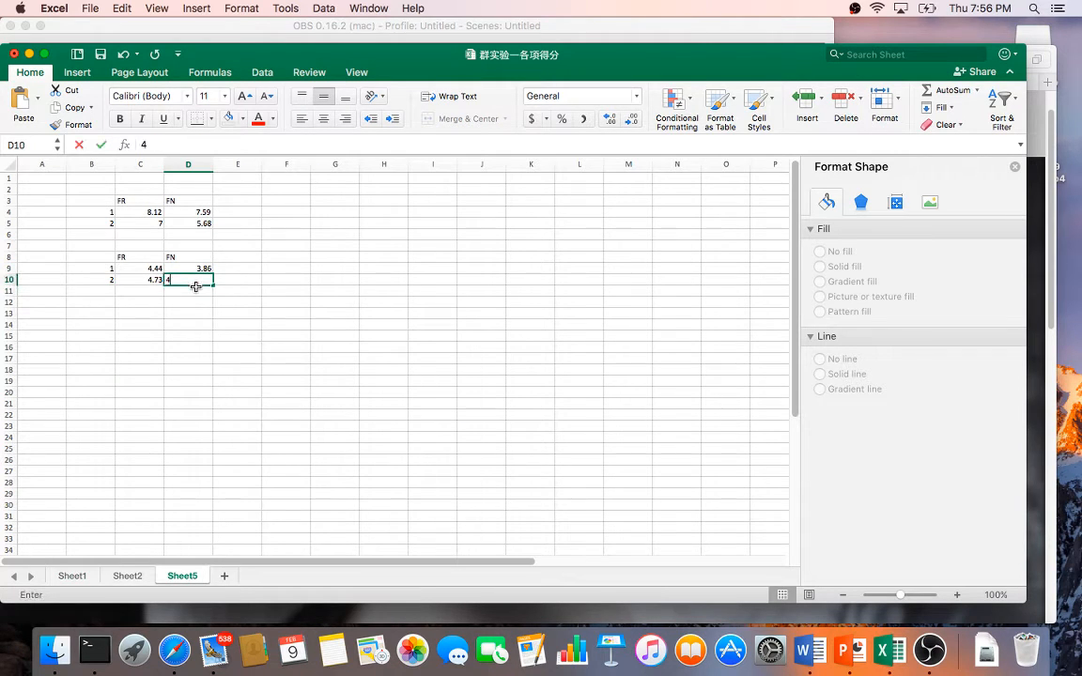
{"action": "type", "text": ".12"}
{"action": "key", "text": "Tab"}
{"action": "left_click", "coordinate": [329, 277]}
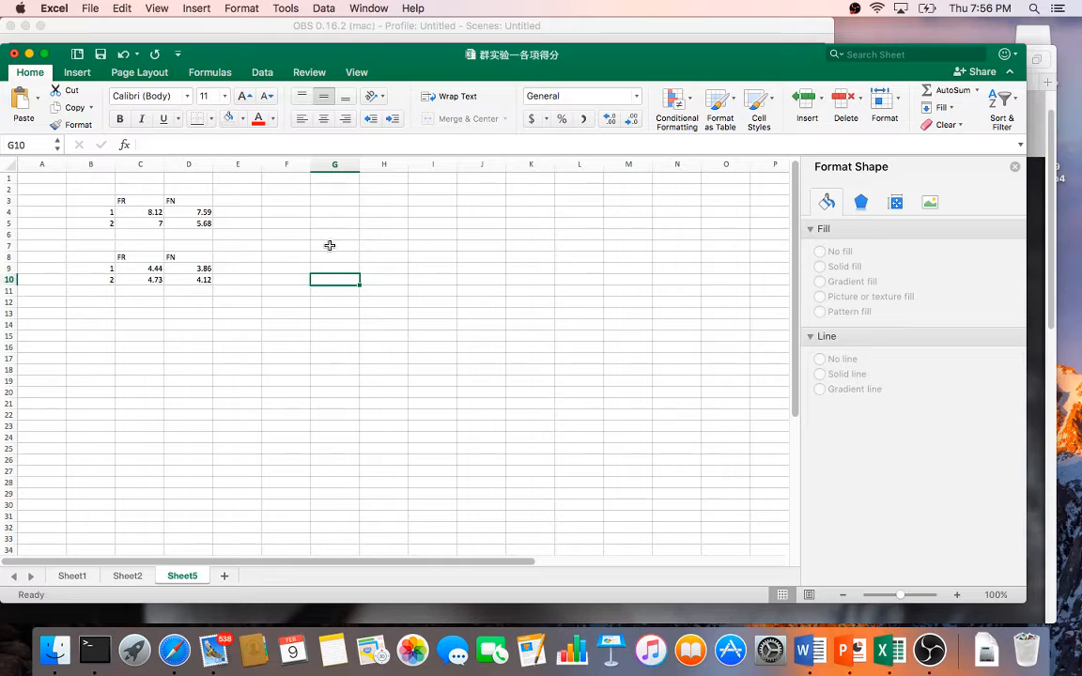
- Insert a clustered column chart from the averages in C4:D5 on Sheet5
{"action": "left_click", "coordinate": [112, 202]}
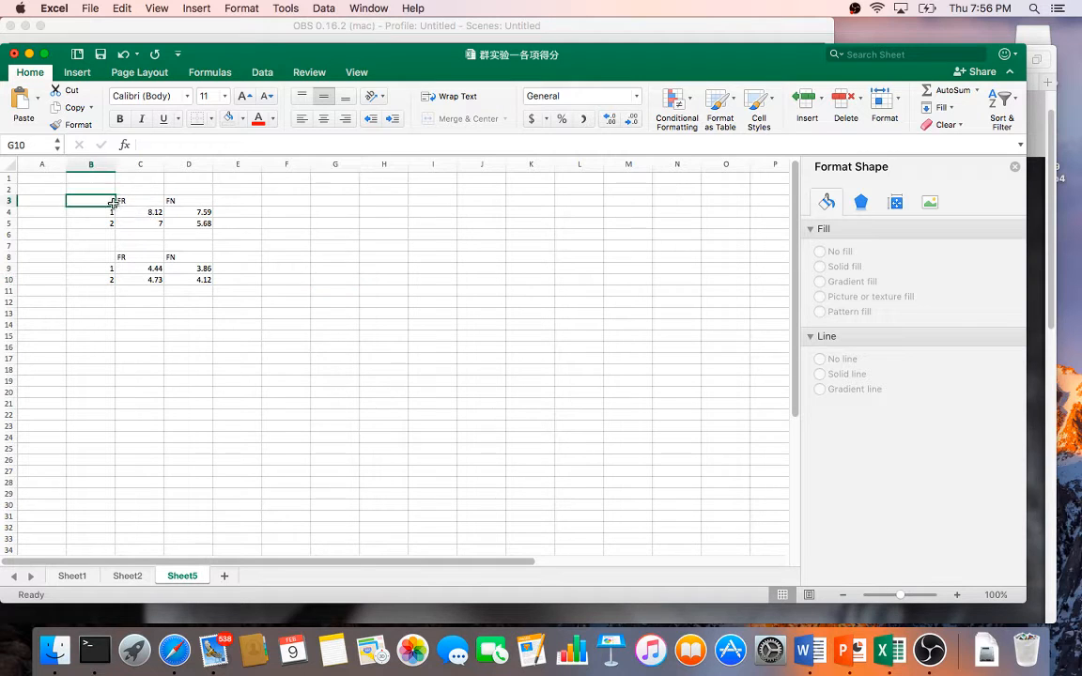
{"action": "left_click_drag", "start_coordinate": [111, 201], "coordinate": [201, 223]}
{"action": "left_click", "coordinate": [145, 212]}
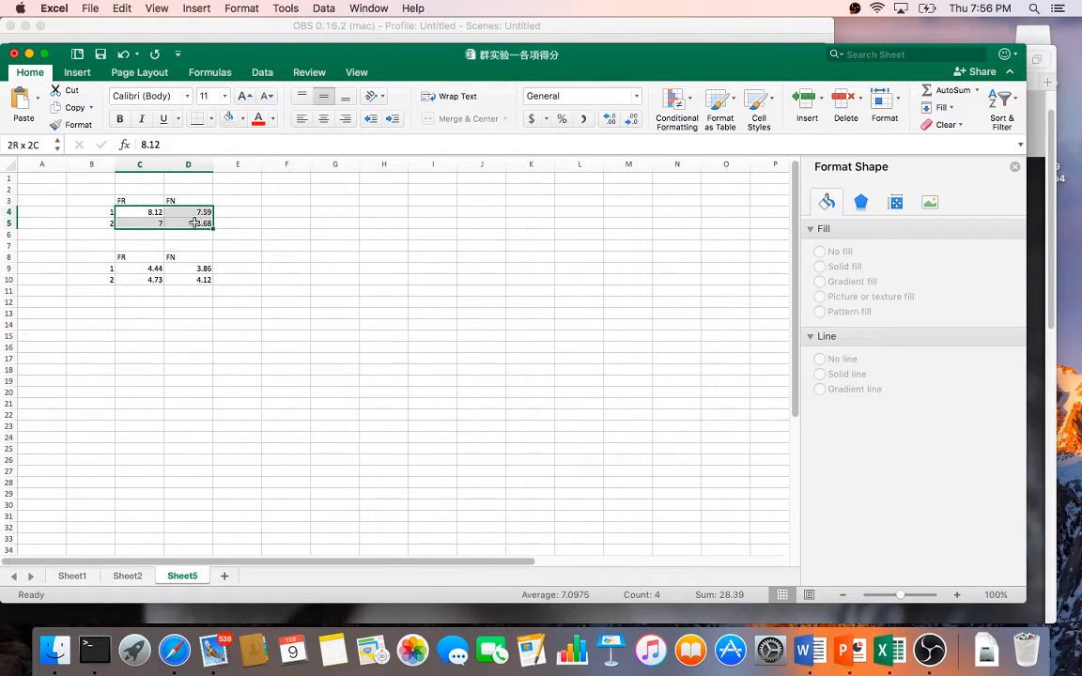
{"action": "left_click", "coordinate": [79, 73]}
{"action": "left_click", "coordinate": [573, 97]}
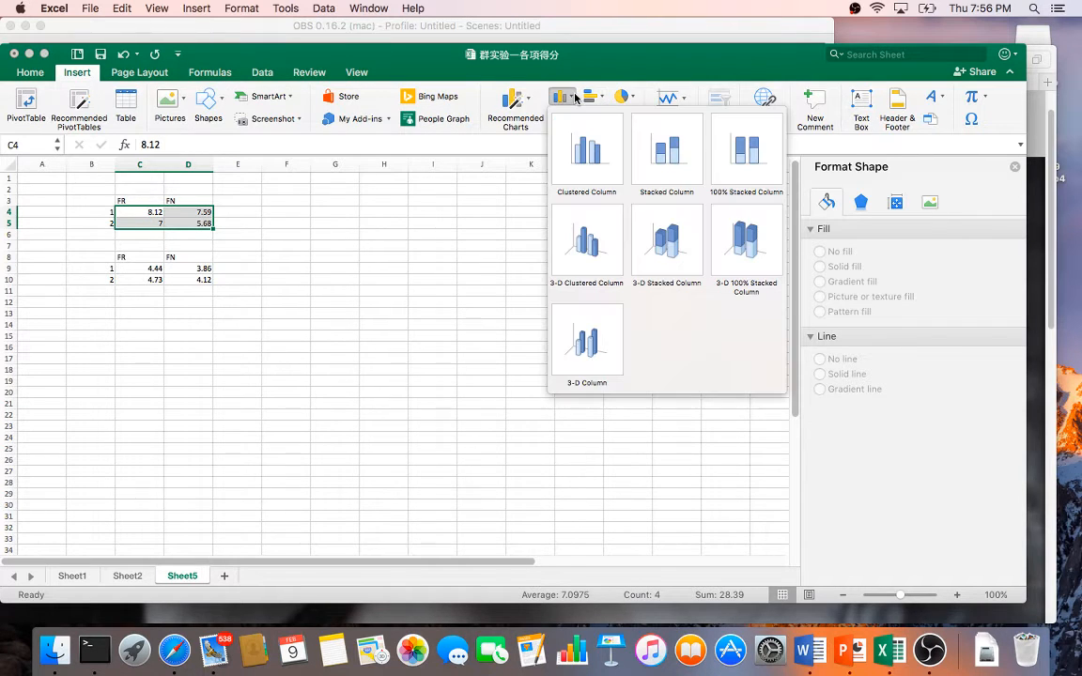
{"action": "left_click", "coordinate": [585, 149]}
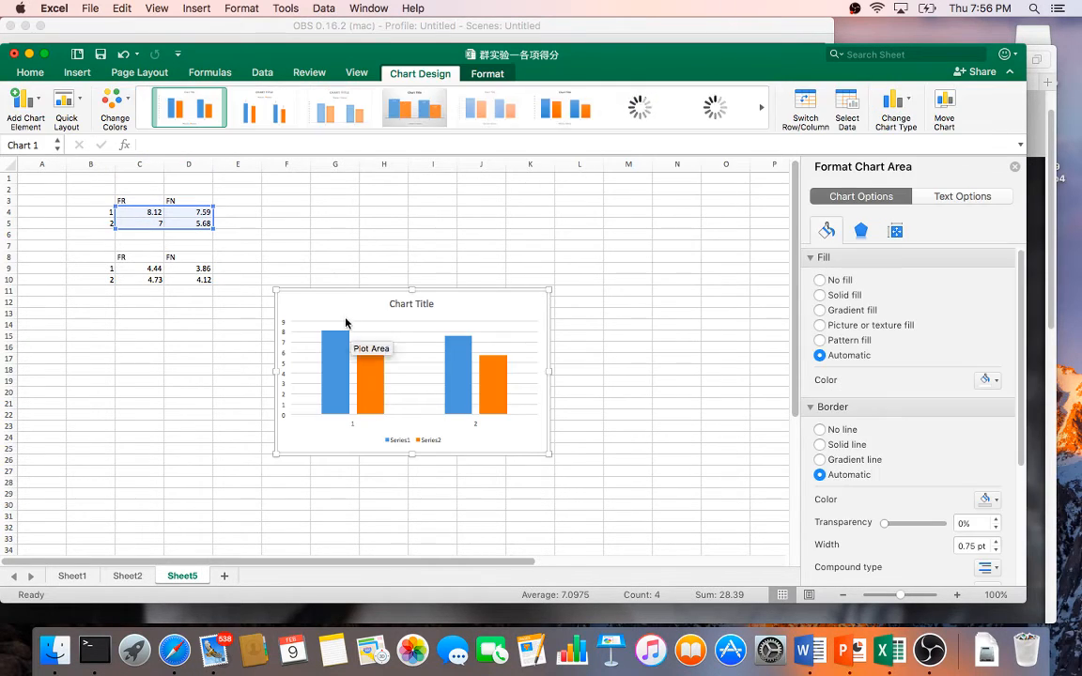
- Enlarge the chart to cover about columns F to M and rows 6 to 30, and select its legend
{"action": "left_click_drag", "start_coordinate": [277, 291], "coordinate": [256, 223]}
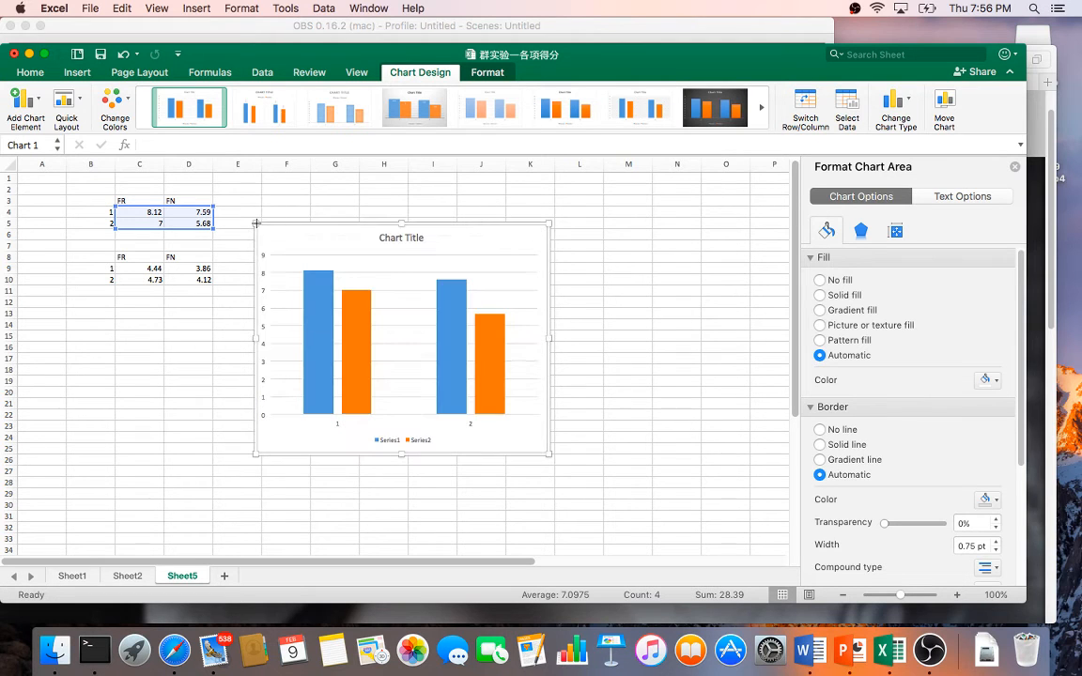
{"action": "left_click_drag", "start_coordinate": [549, 455], "coordinate": [677, 510]}
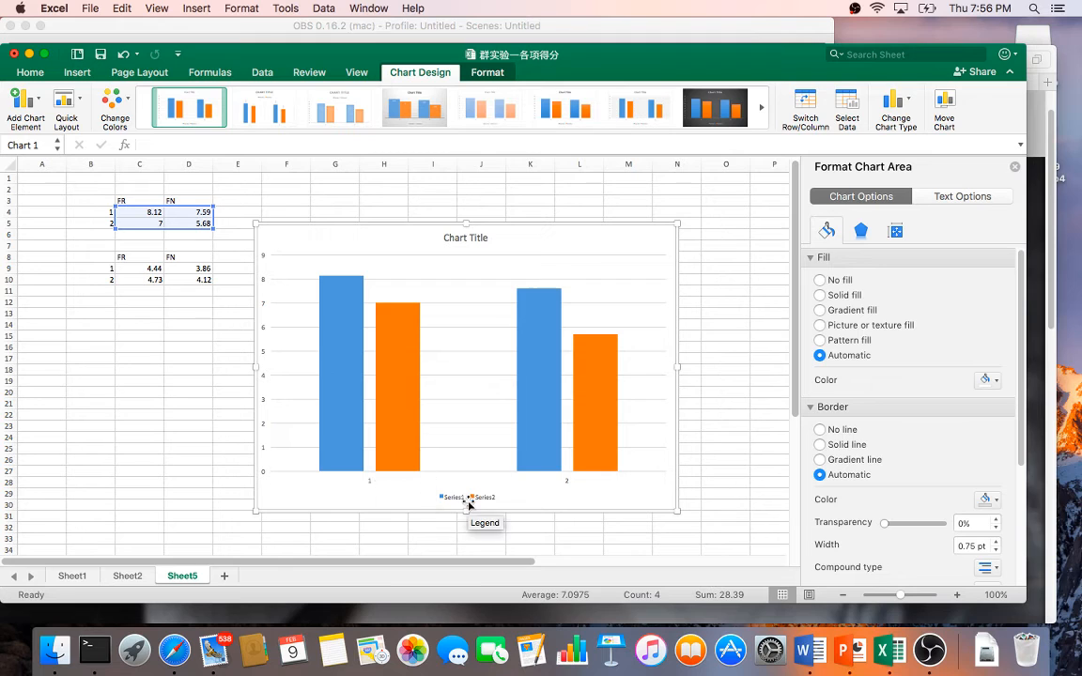
{"action": "left_click", "coordinate": [370, 481]}
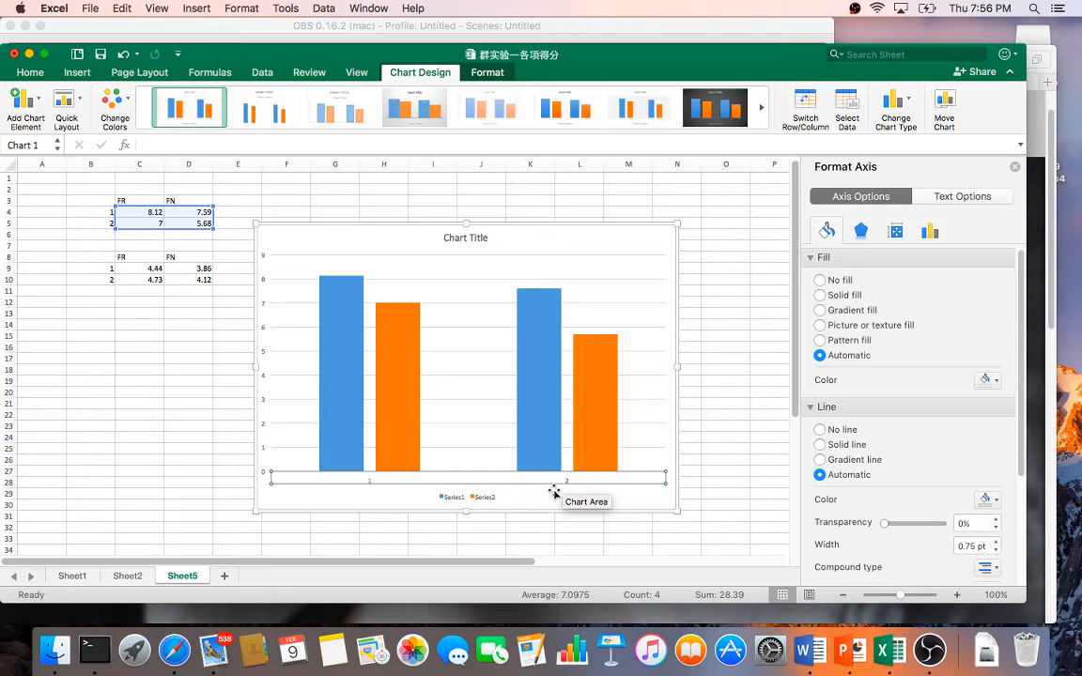
{"action": "left_click", "coordinate": [458, 500]}
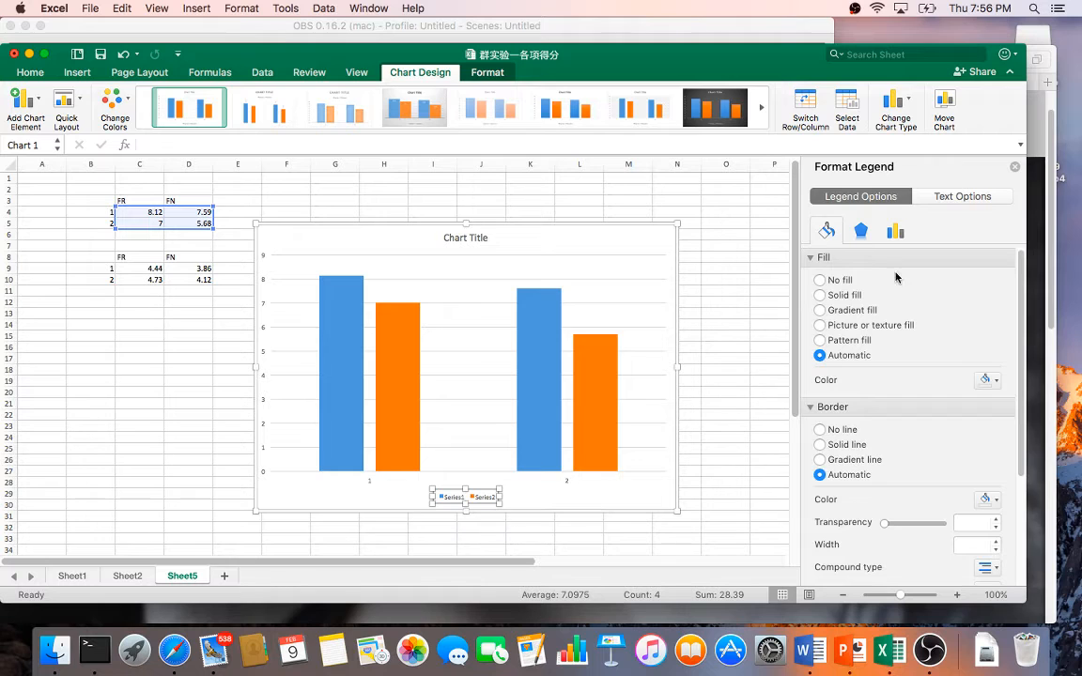
{"action": "left_click", "coordinate": [896, 231]}
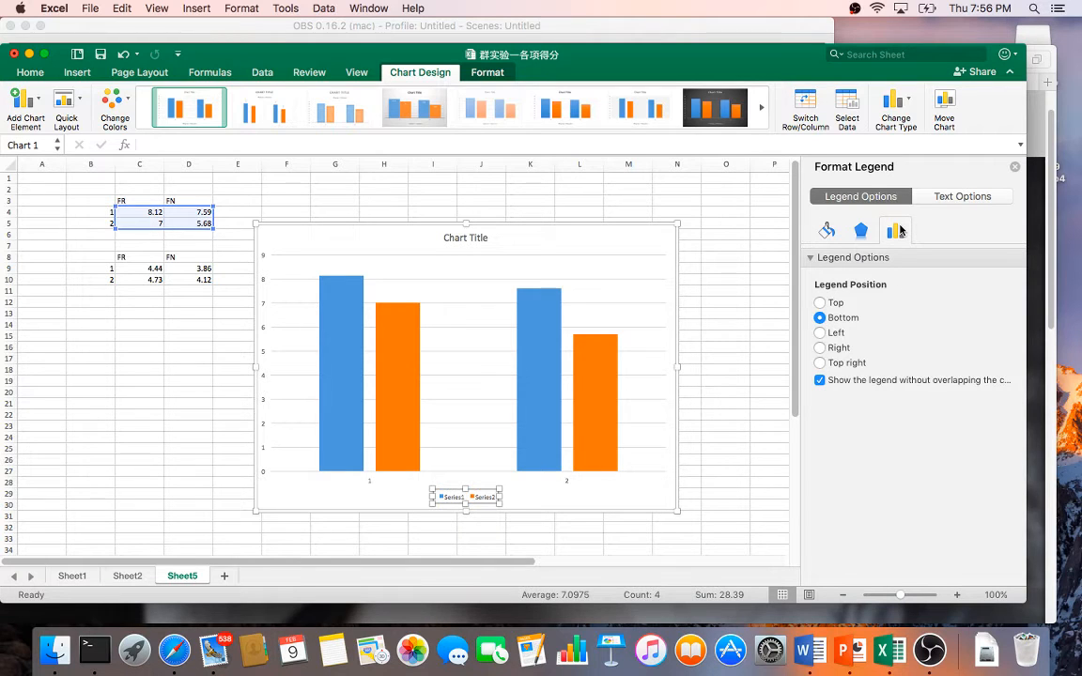
{"action": "left_click", "coordinate": [958, 196]}
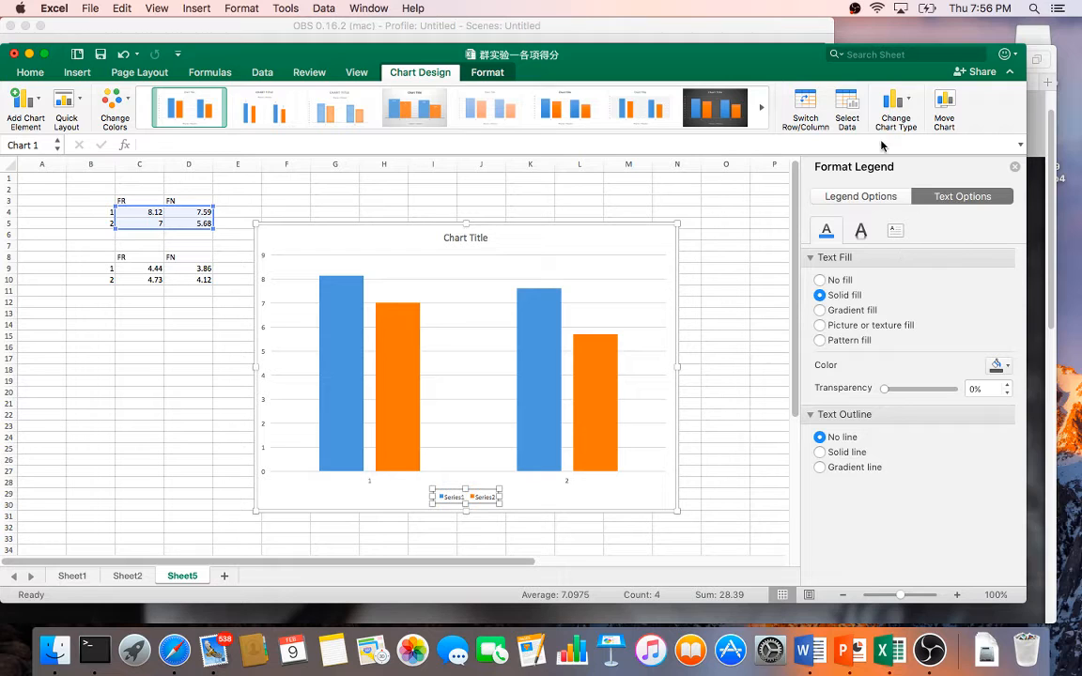
{"action": "left_click", "coordinate": [1014, 166]}
- Add standard error bars to the blue Series1 columns of the chart
{"action": "left_click", "coordinate": [336, 326]}
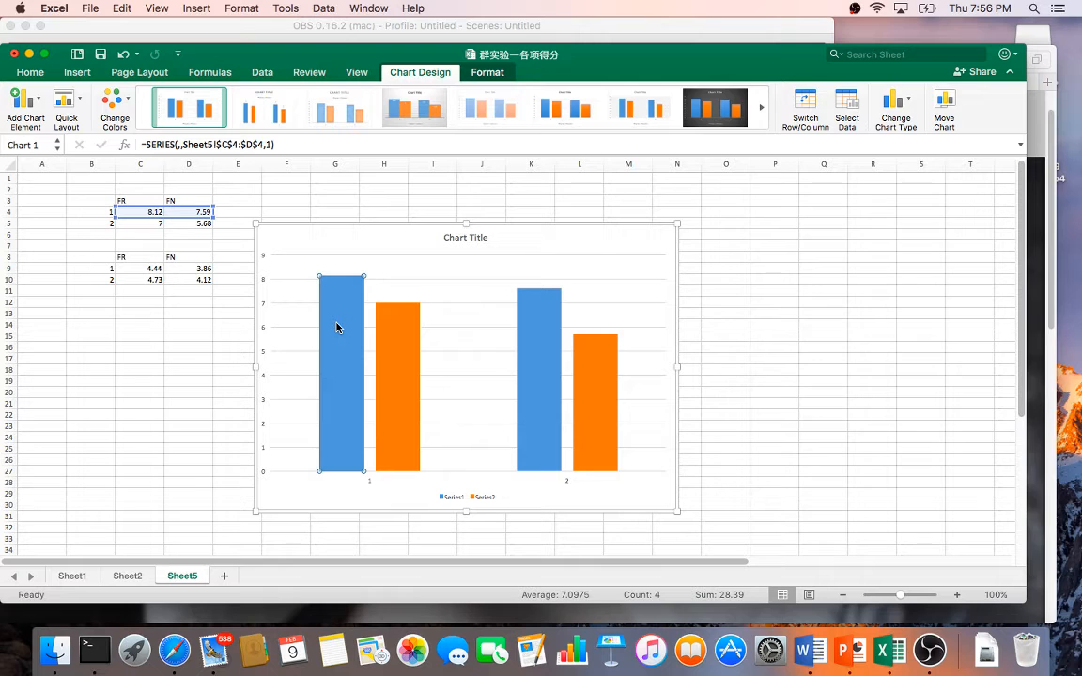
{"action": "left_click", "coordinate": [43, 105]}
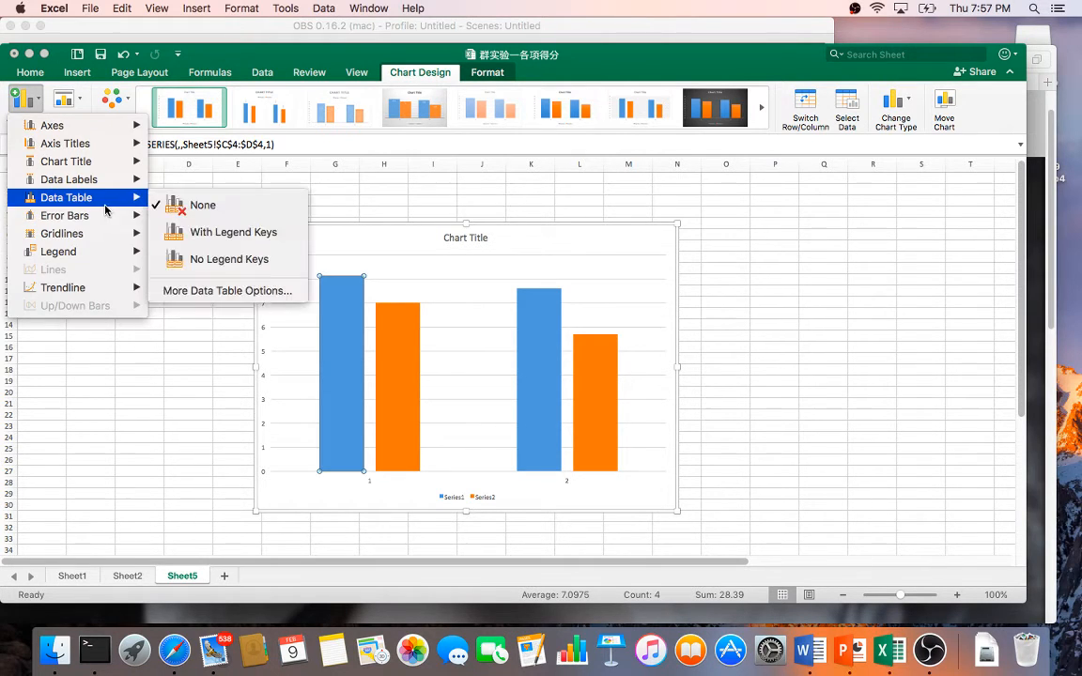
{"action": "mouse_move", "coordinate": [101, 217]}
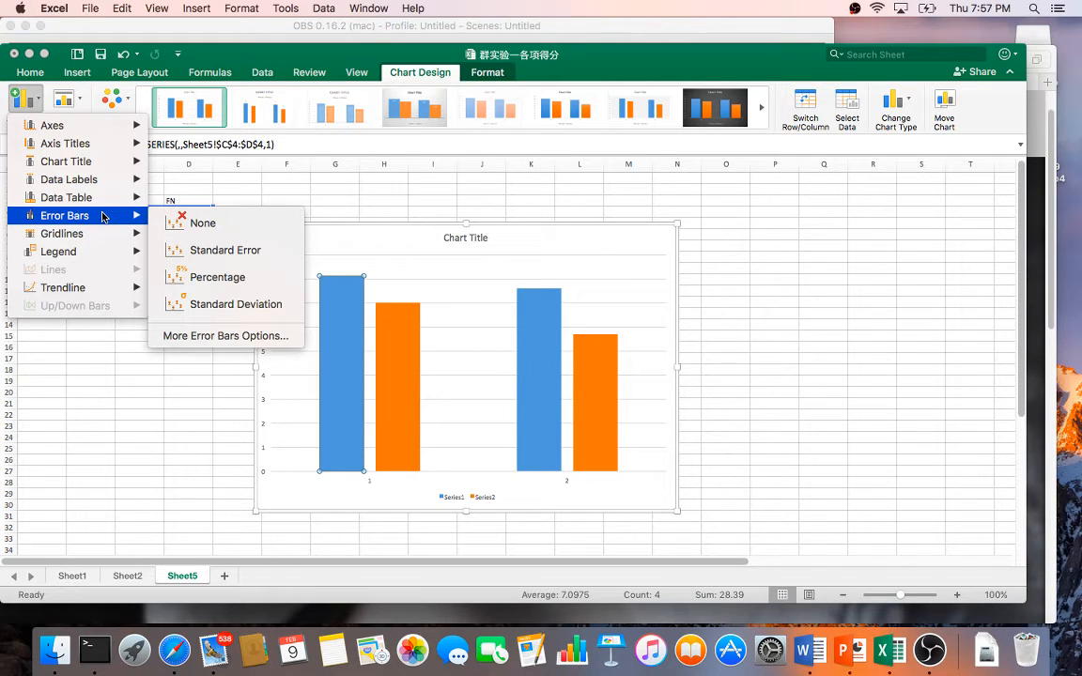
{"action": "left_click", "coordinate": [178, 250]}
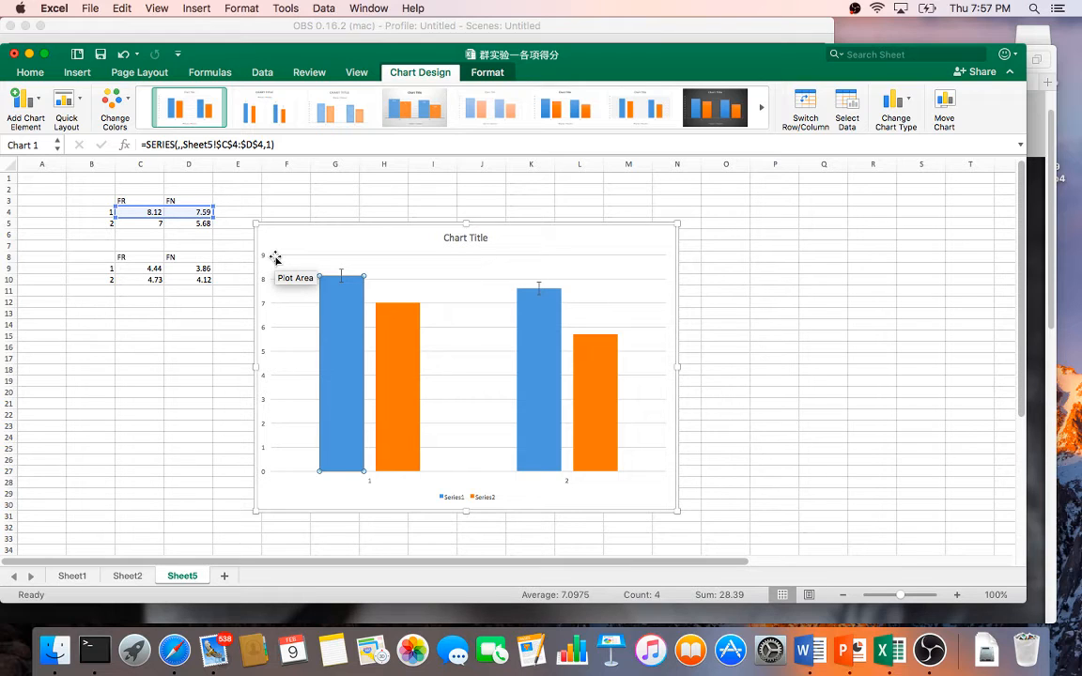
- Change the Series1 error bars to custom amounts, using Sheet5 cells C9:C10 for both the positive and negative error values
{"action": "left_click", "coordinate": [342, 275]}
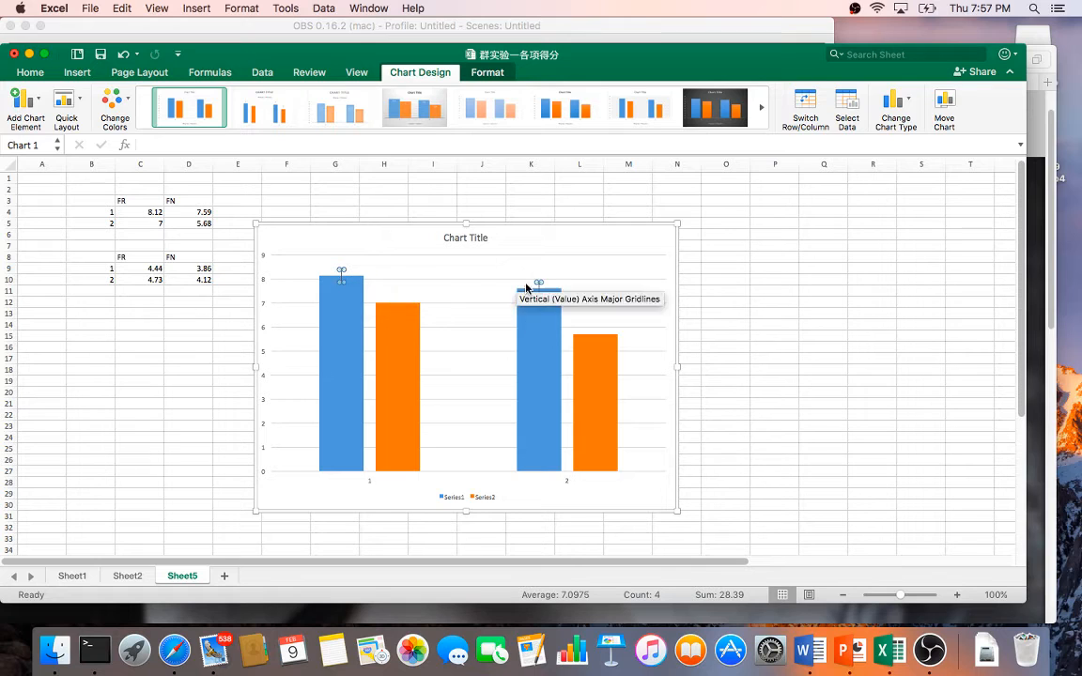
{"action": "double_click", "coordinate": [344, 276]}
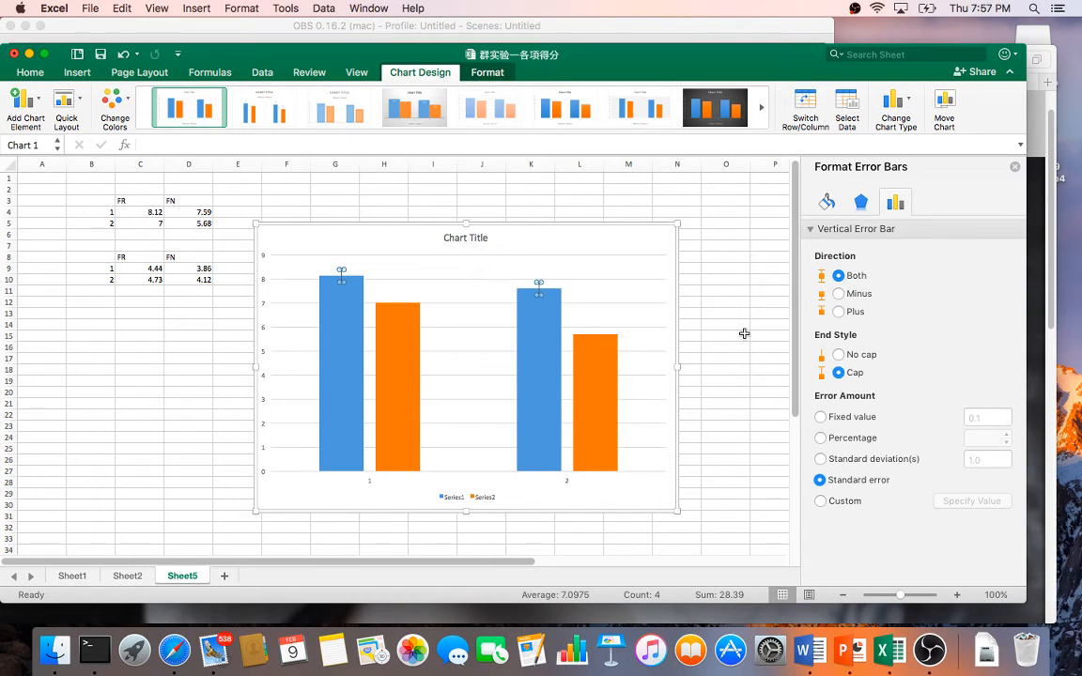
{"action": "left_click", "coordinate": [820, 501]}
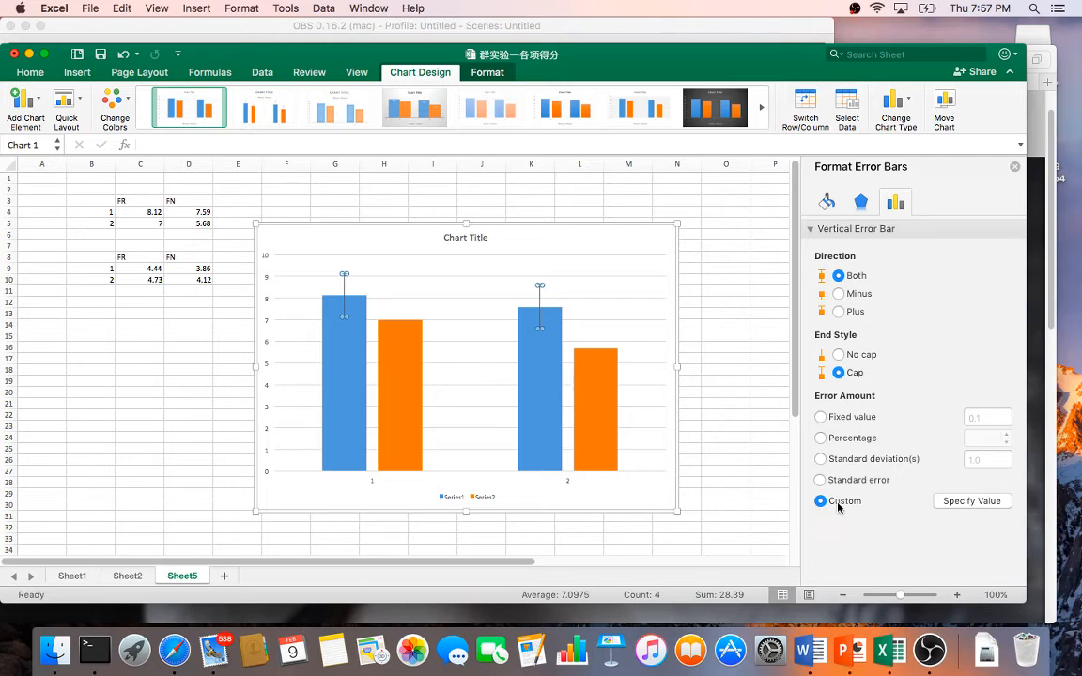
{"action": "left_click", "coordinate": [971, 501]}
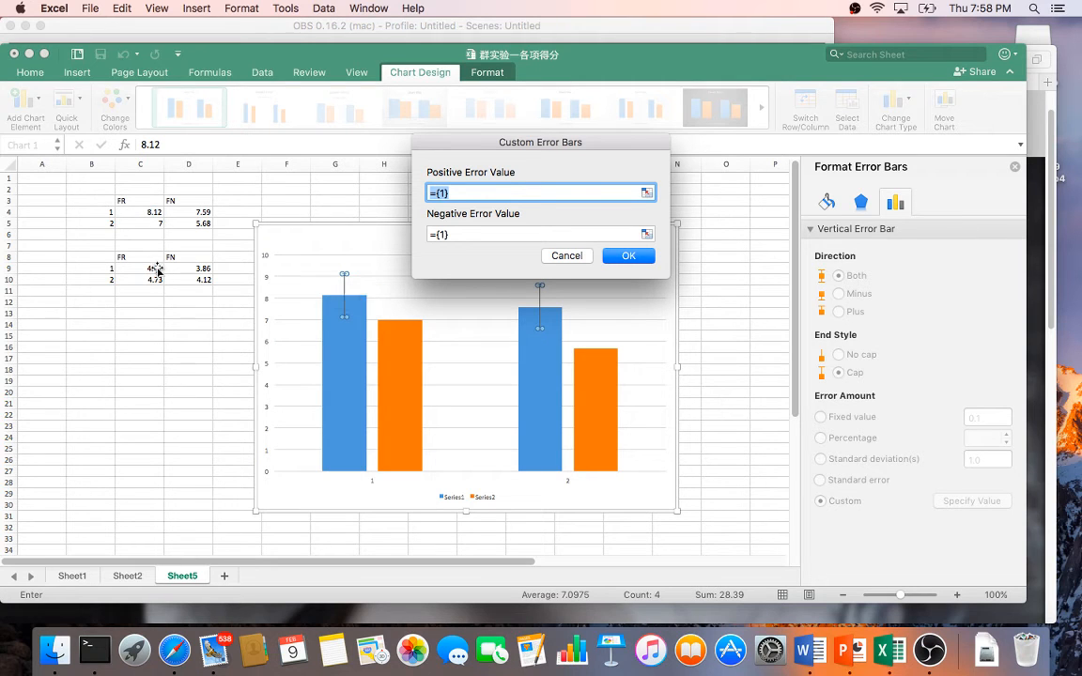
{"action": "left_click_drag", "start_coordinate": [151, 269], "coordinate": [147, 287]}
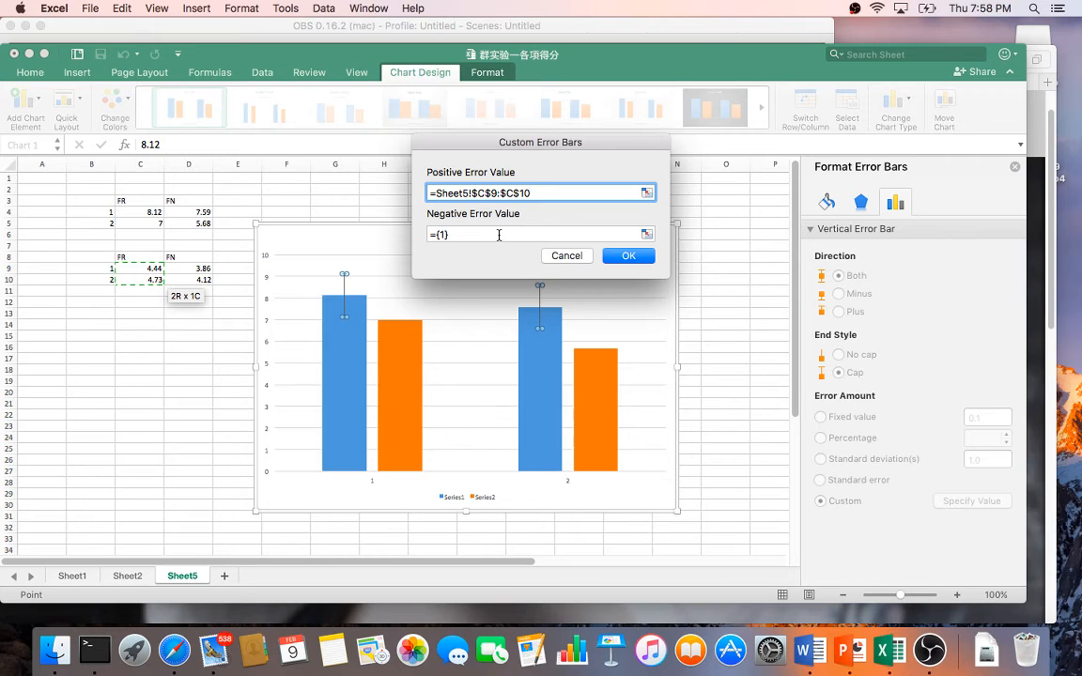
{"action": "left_click", "coordinate": [463, 229]}
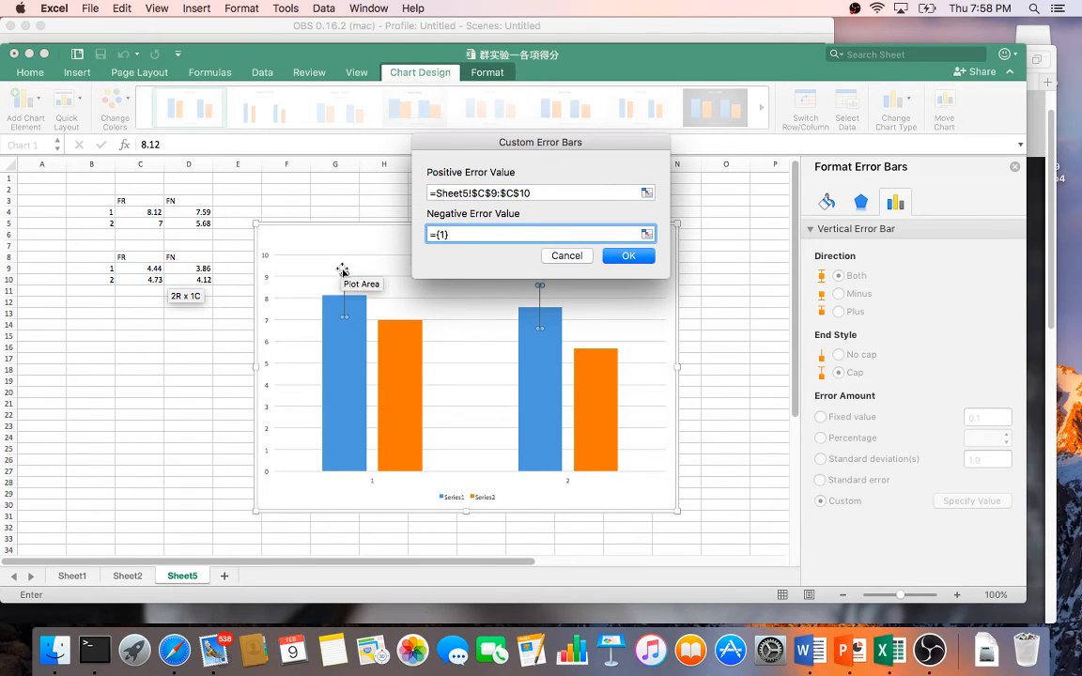
{"action": "left_click_drag", "start_coordinate": [143, 269], "coordinate": [147, 286]}
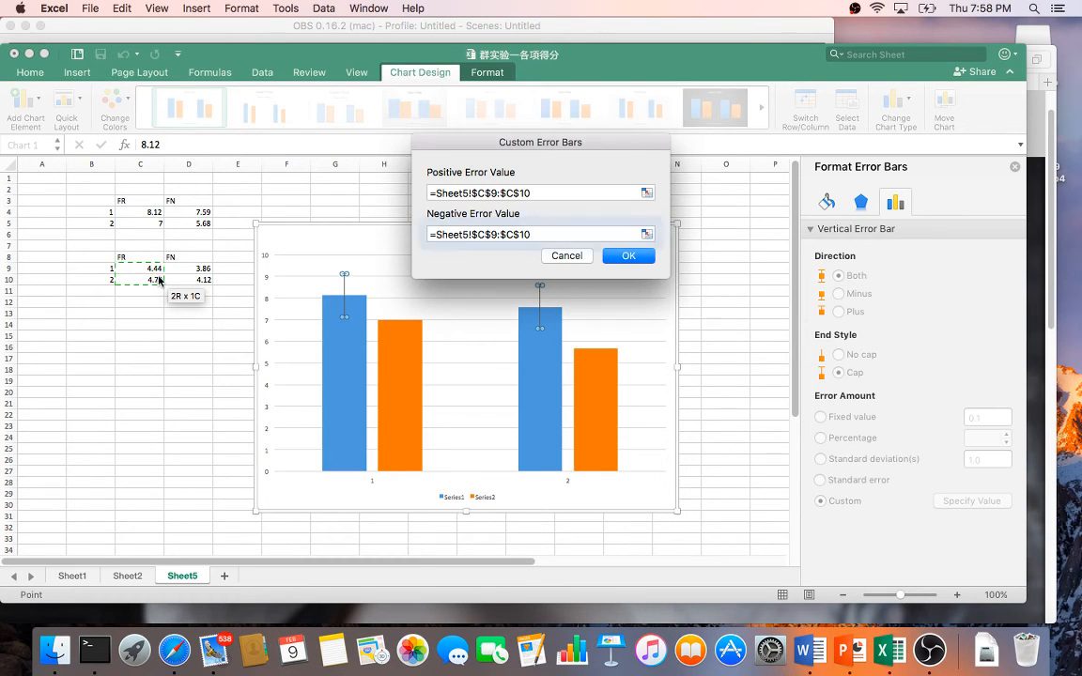
{"action": "left_click", "coordinate": [629, 257]}
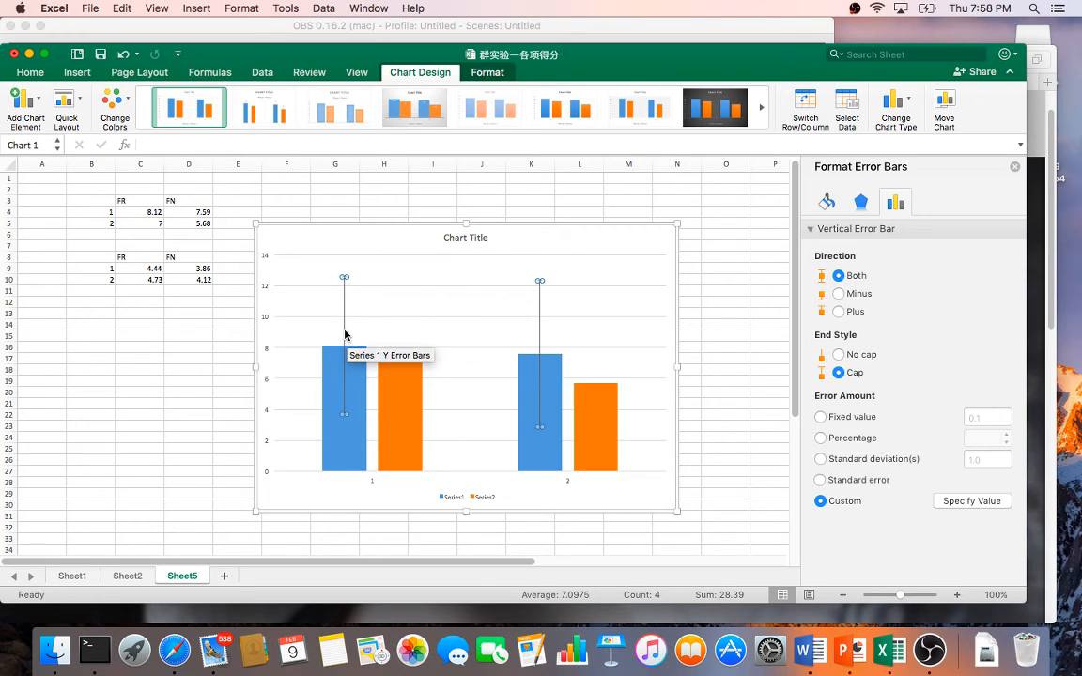
- Add standard error bars to the orange Series2 columns of the chart
{"action": "left_click", "coordinate": [393, 394]}
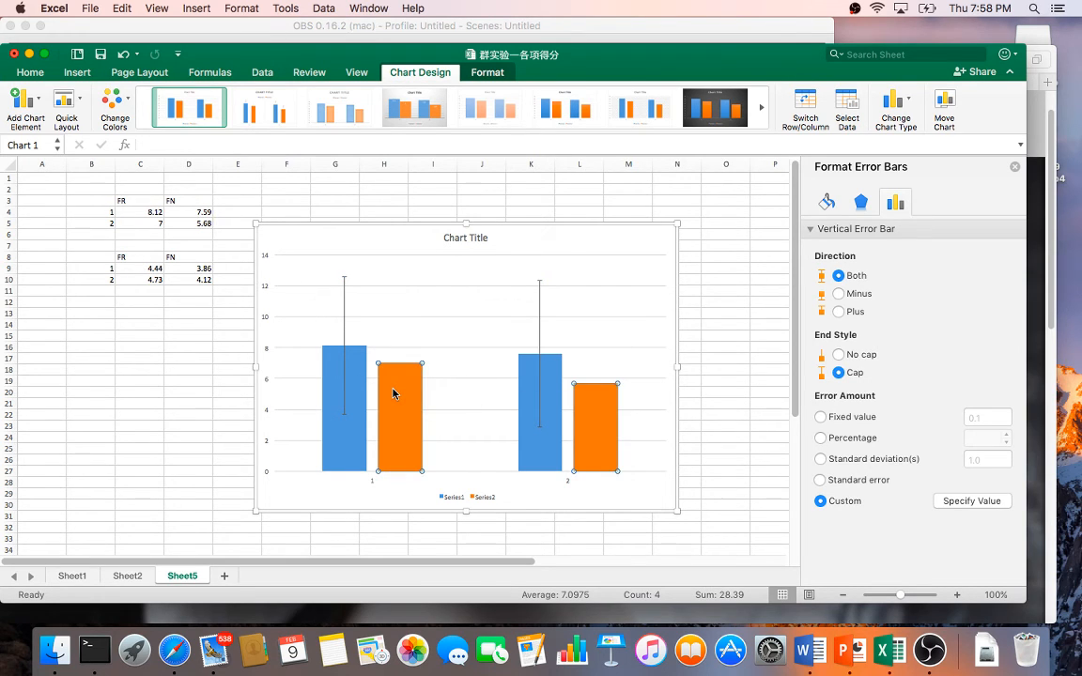
{"action": "left_click", "coordinate": [23, 99]}
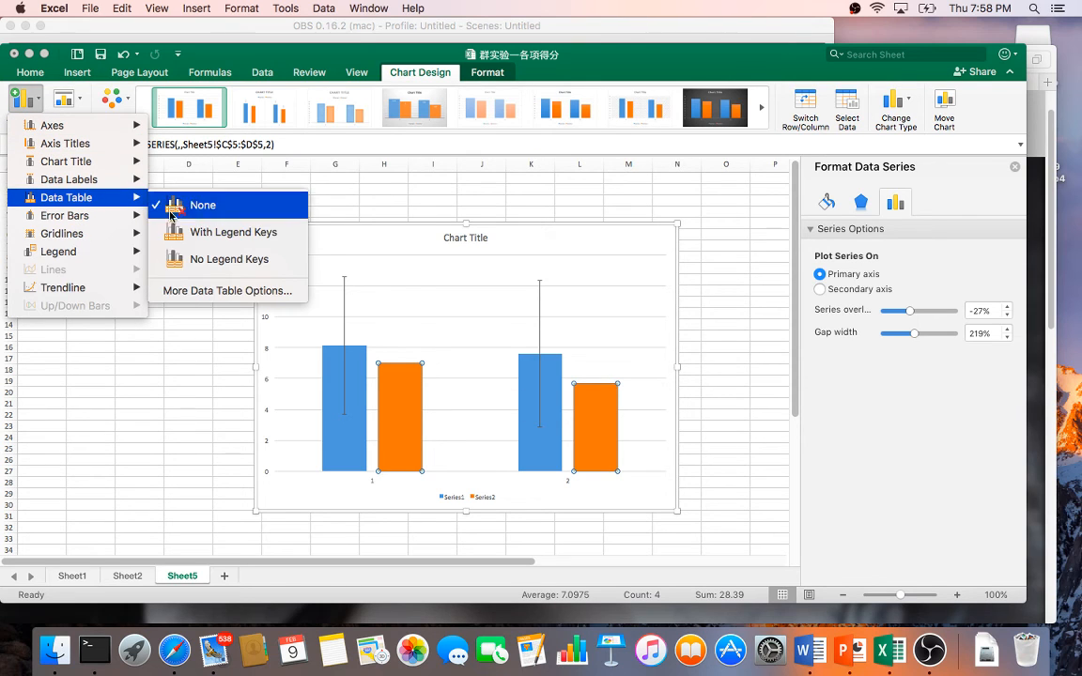
{"action": "mouse_move", "coordinate": [123, 214]}
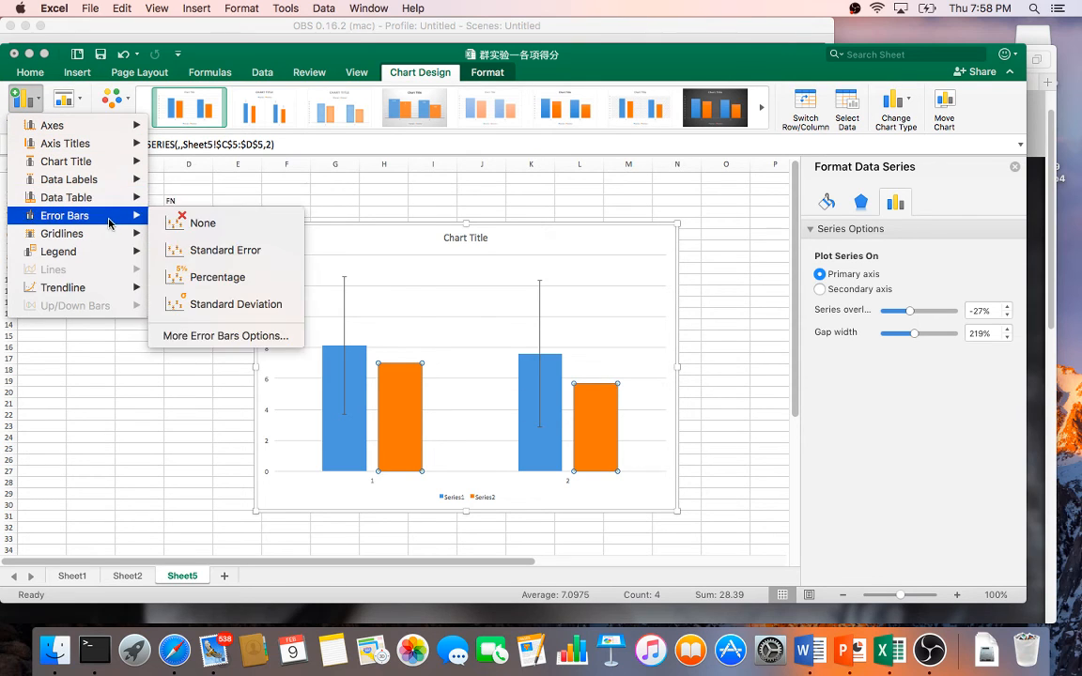
{"action": "left_click", "coordinate": [183, 250]}
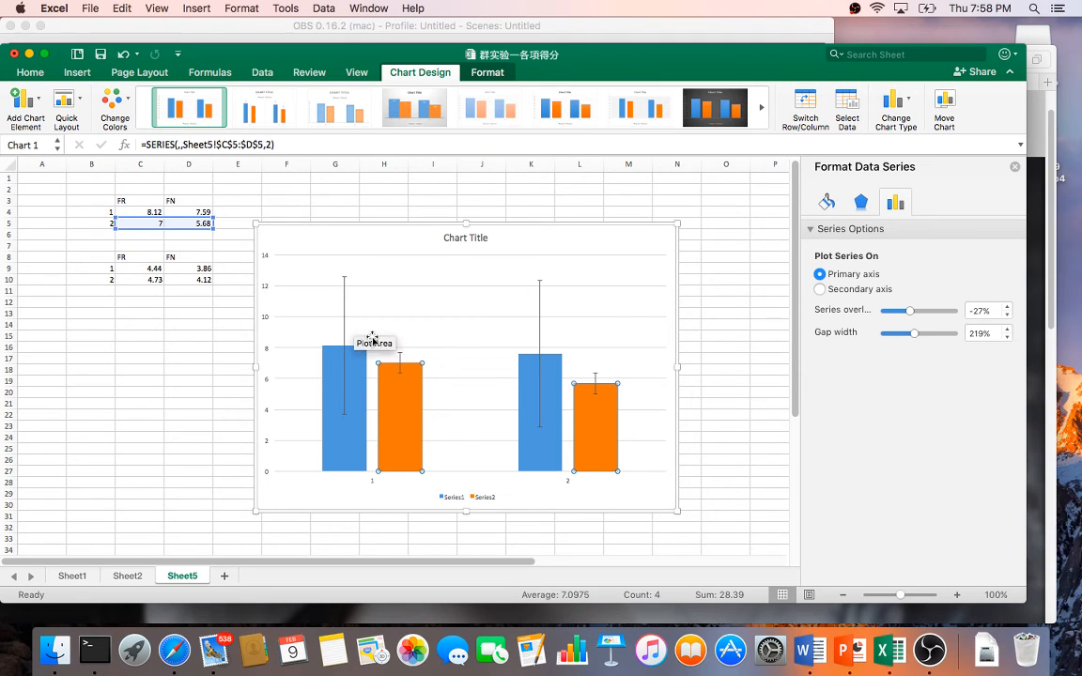
- Change the Series2 error bars to custom amounts, using Sheet5 cells D9:D10 for both the positive and negative error values
{"action": "left_click", "coordinate": [401, 358]}
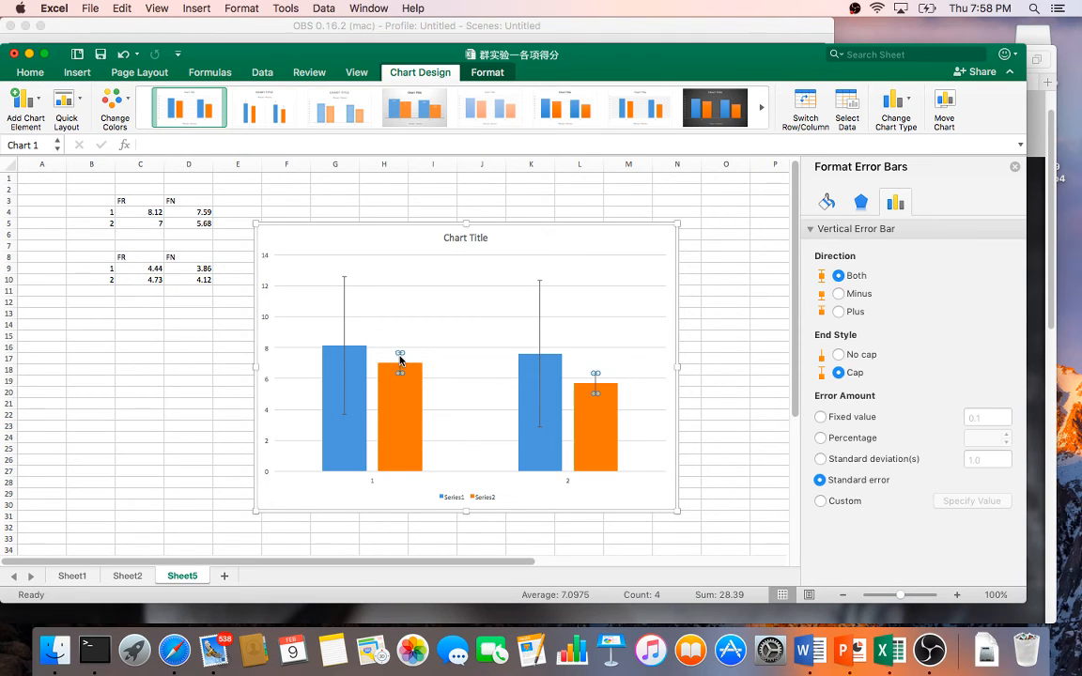
{"action": "left_click", "coordinate": [821, 501]}
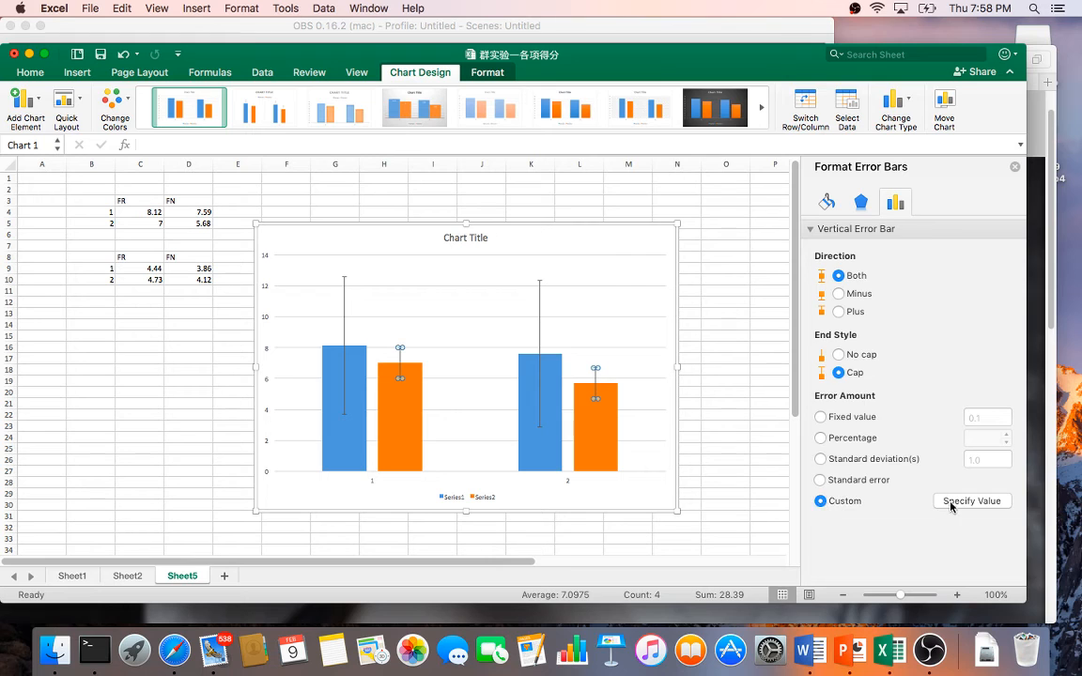
{"action": "left_click", "coordinate": [971, 500]}
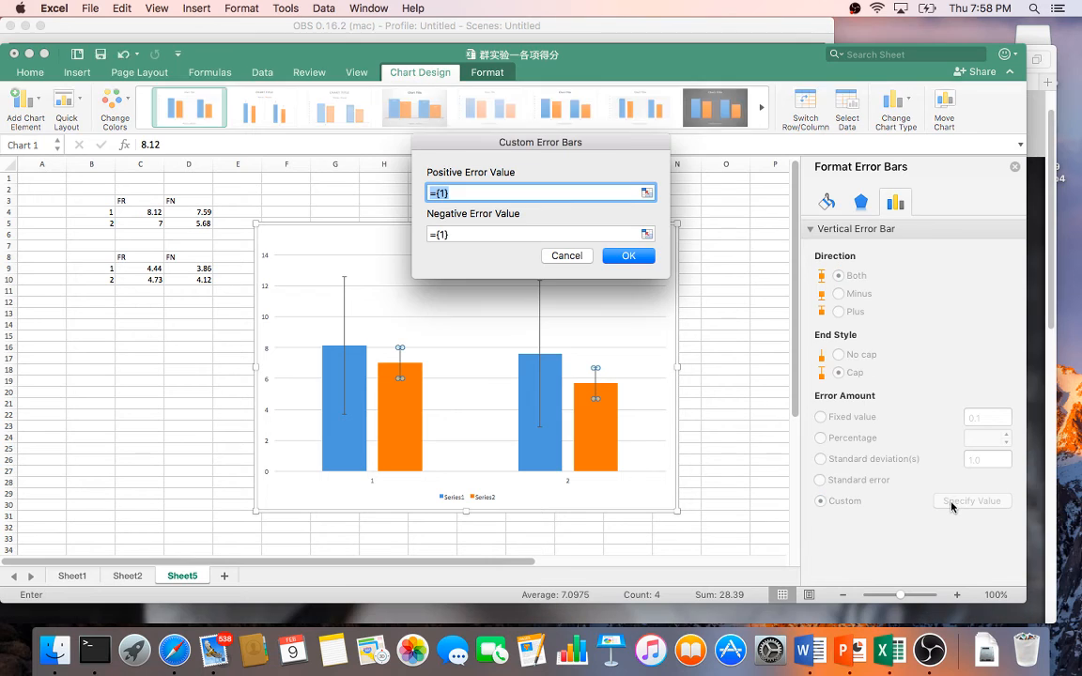
{"action": "left_click", "coordinate": [188, 269]}
{"action": "left_click_drag", "start_coordinate": [184, 291], "coordinate": [188, 282]}
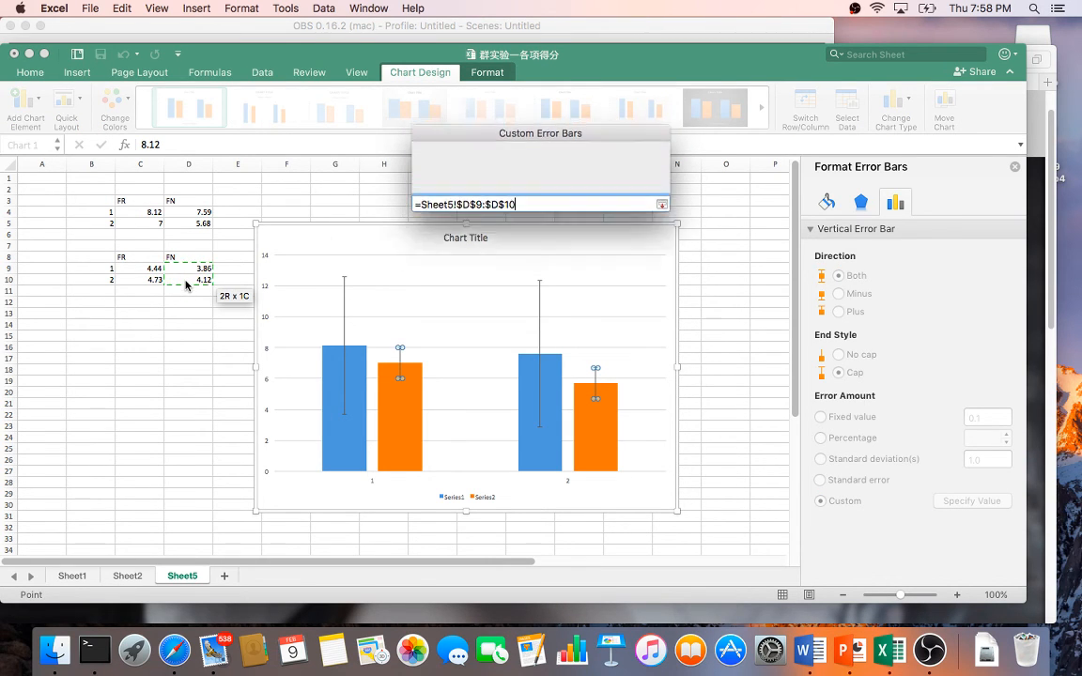
{"action": "left_click", "coordinate": [454, 236]}
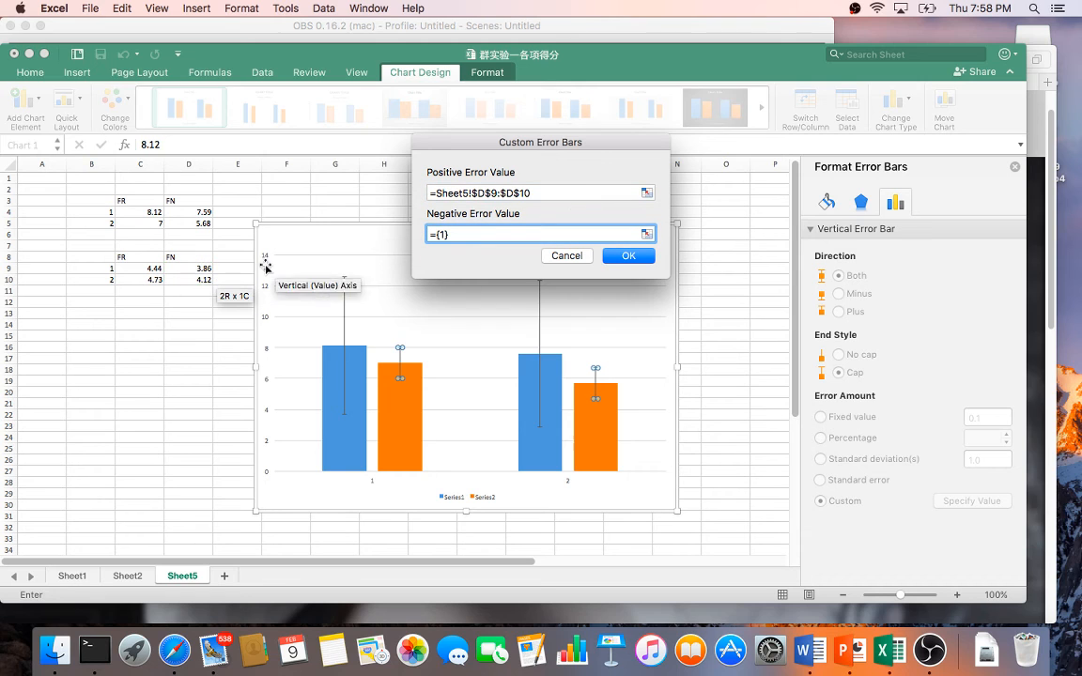
{"action": "left_click_drag", "start_coordinate": [194, 269], "coordinate": [197, 282]}
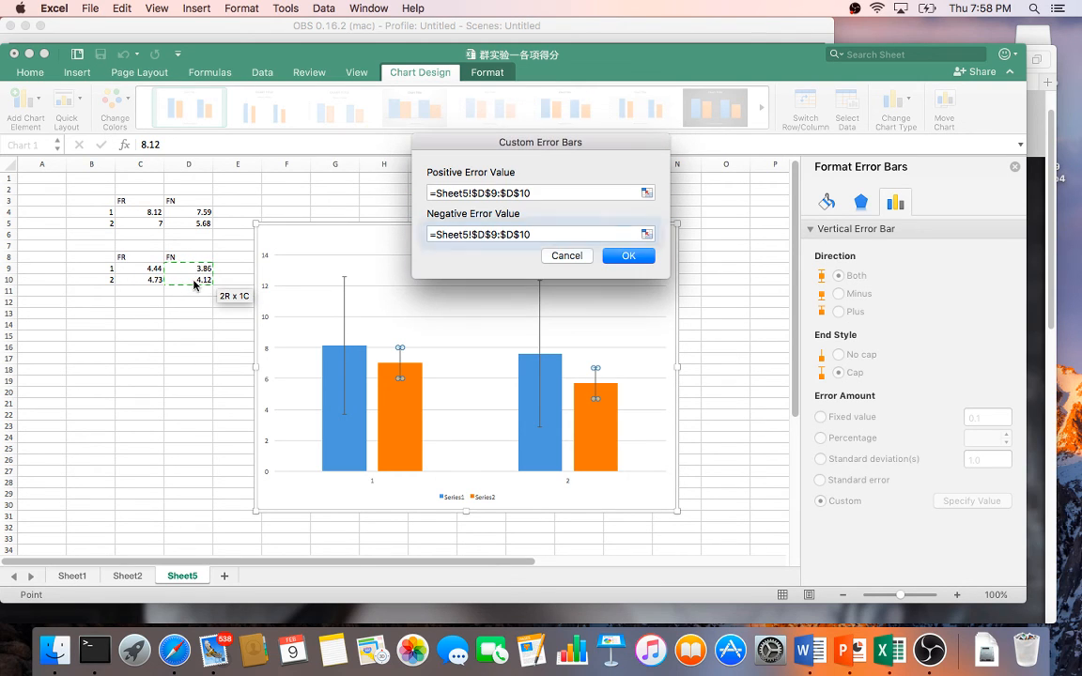
{"action": "left_click", "coordinate": [626, 256]}
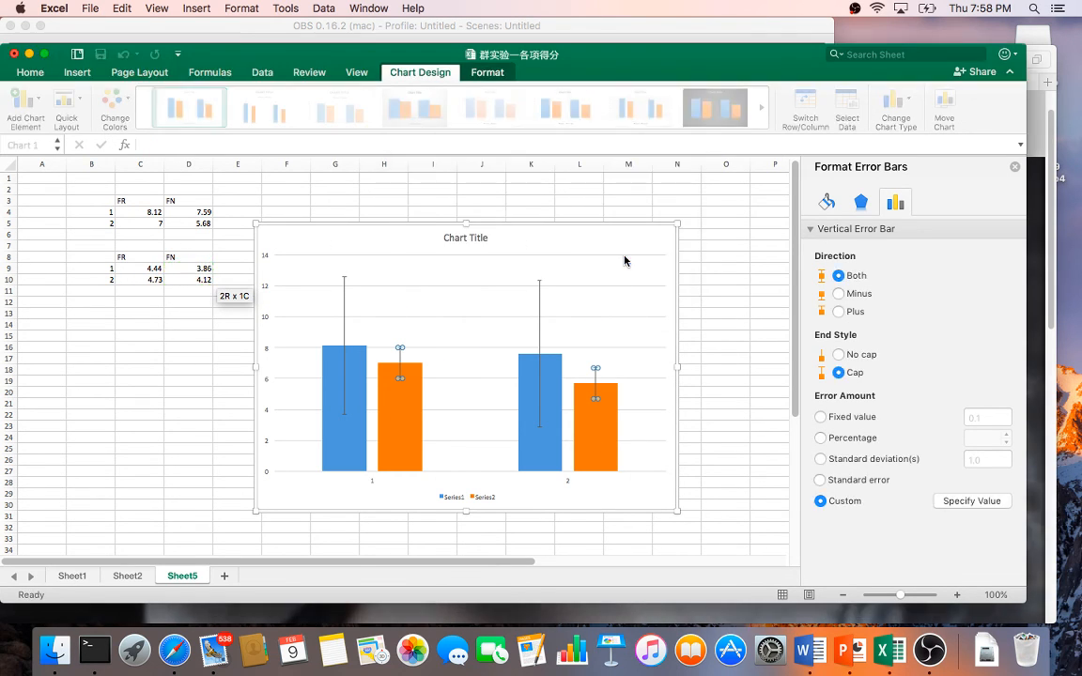